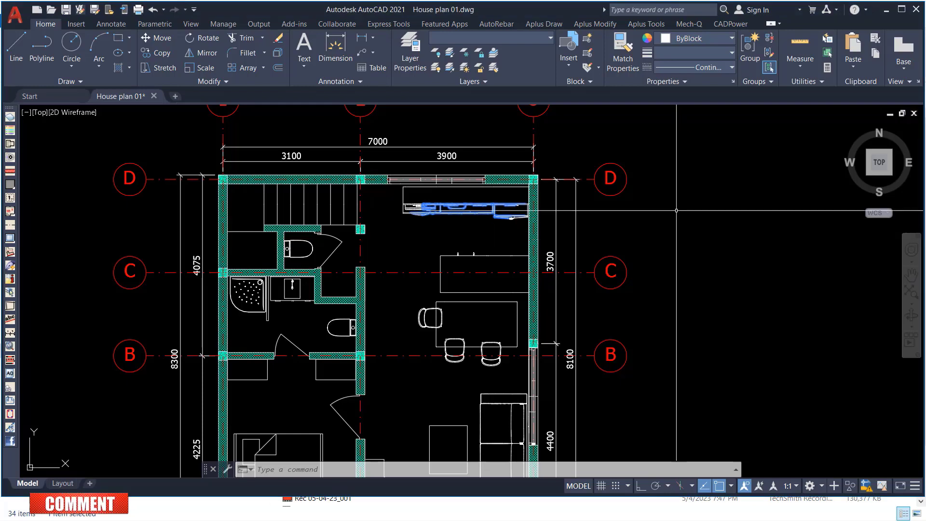
Clear the selection on the kitchen counter furniture in the house plan
key(Escape)
scroll(494, 159, down, 4)
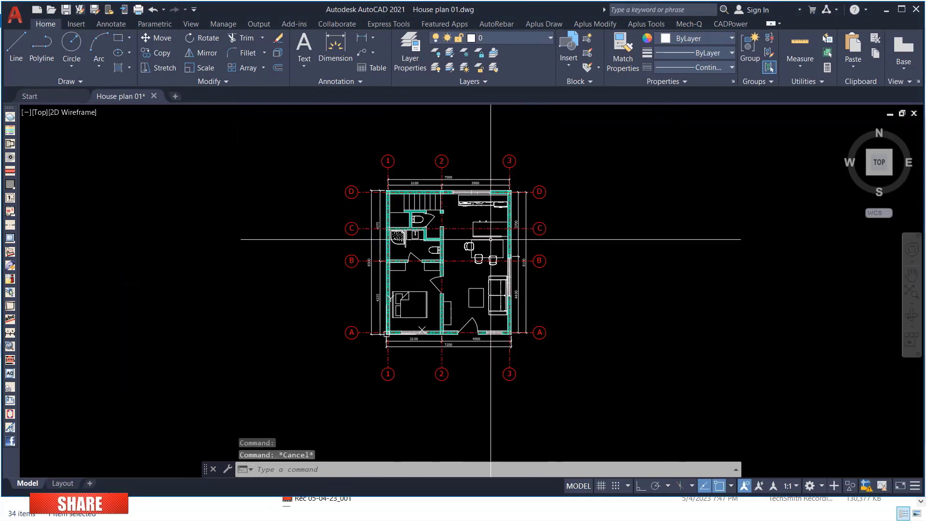
scroll(502, 282, up, 5)
scroll(502, 281, up, 5)
scroll(630, 212, down, 5)
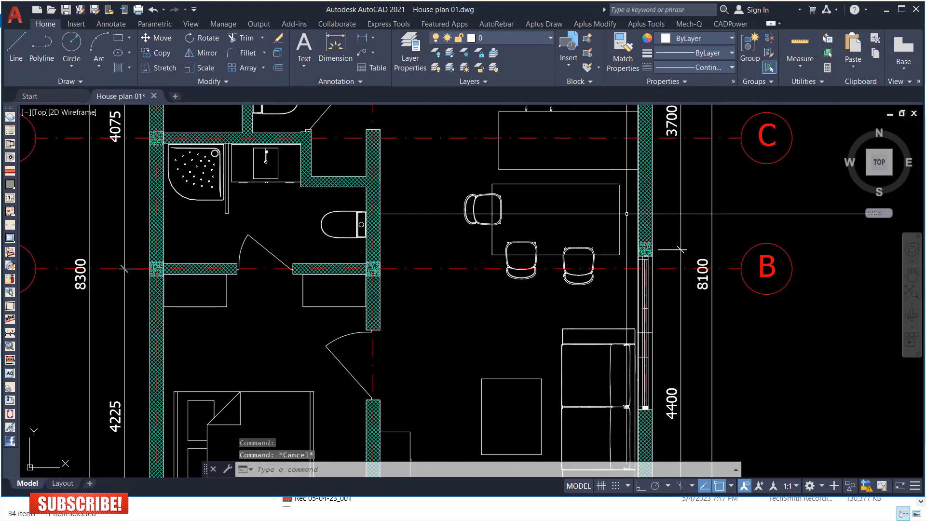
Select the dining table's right edge to check whether the table is made of separate lines
scroll(629, 164, up, 4)
click(610, 203)
click(440, 259)
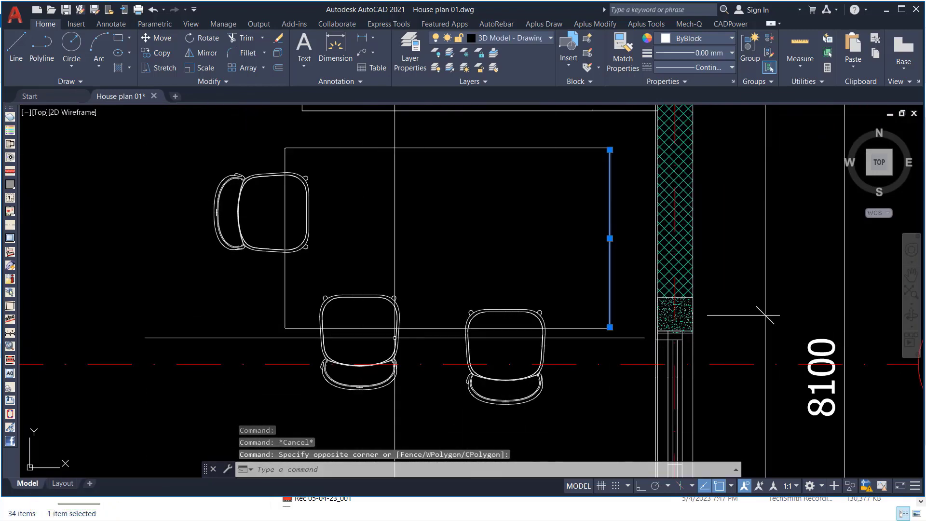
scroll(555, 340, down, 4)
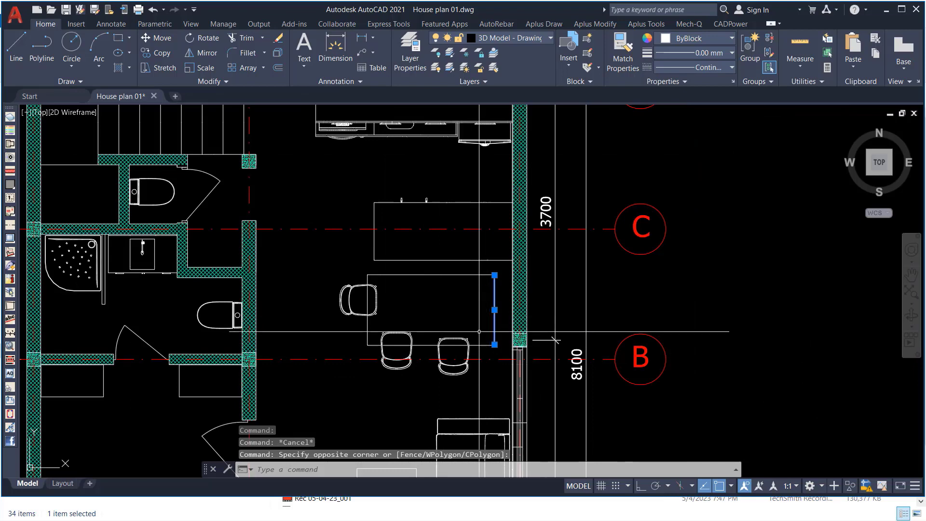
scroll(443, 376, up, 3)
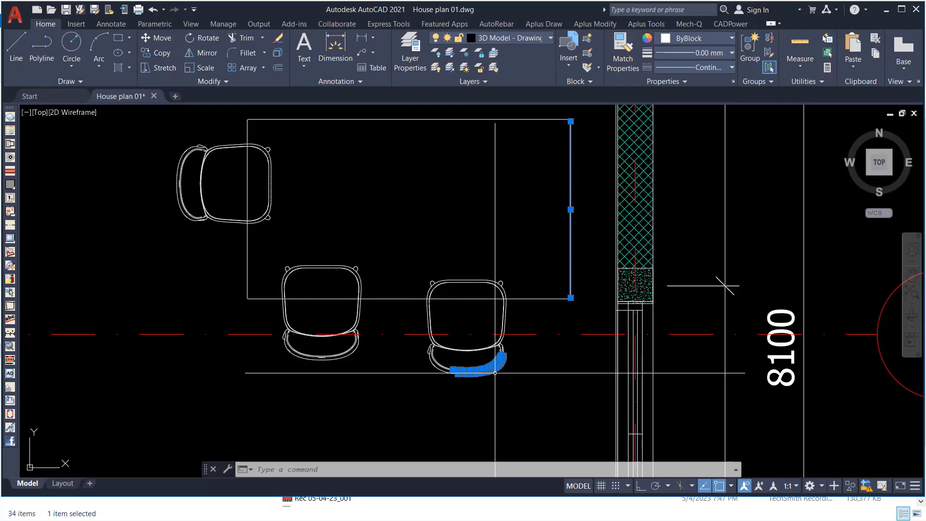
scroll(495, 373, down, 4)
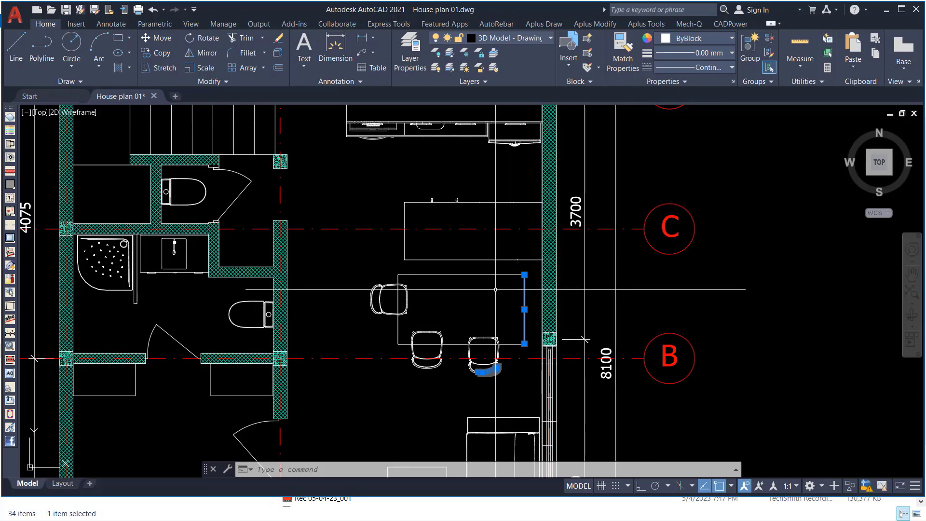
scroll(496, 289, up, 4)
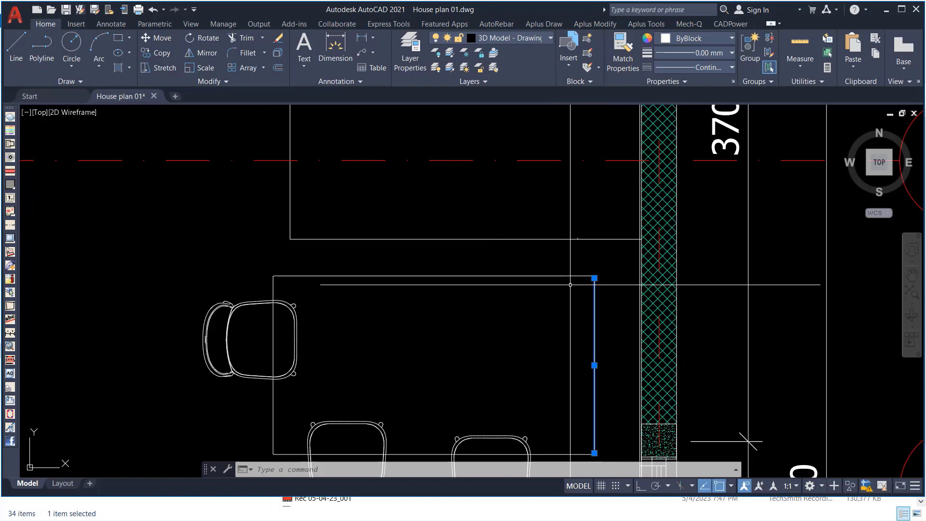
Try selecting the dining table's lines together with the chair at its left end, and clear the selection
click(613, 263)
click(161, 391)
right_click(448, 329)
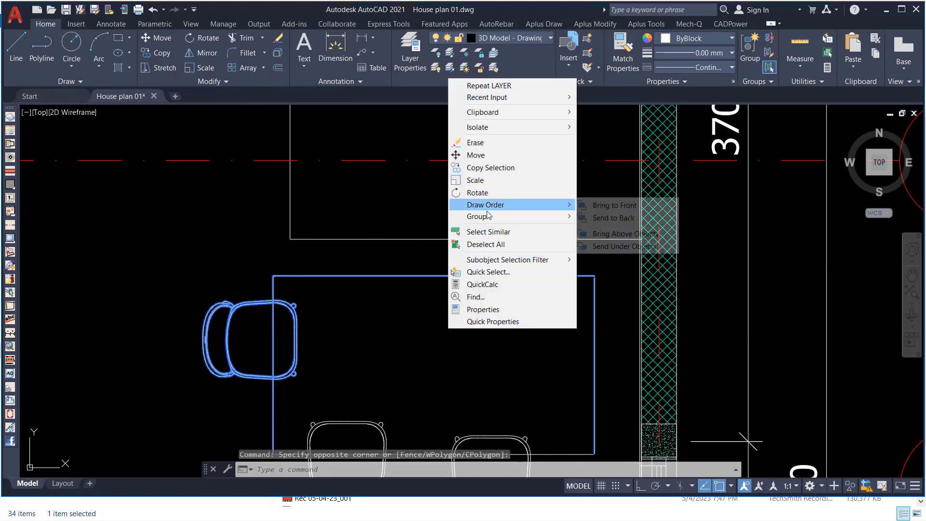
click(364, 344)
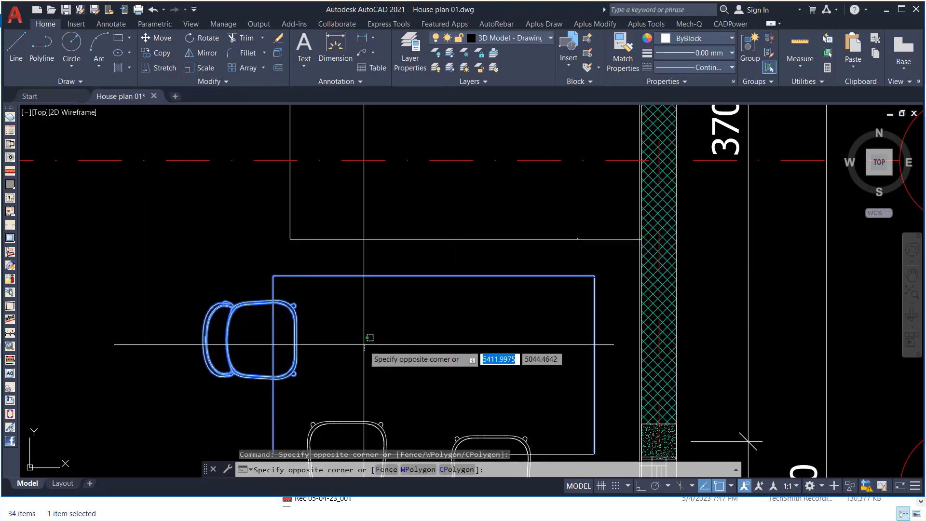
key(Escape)
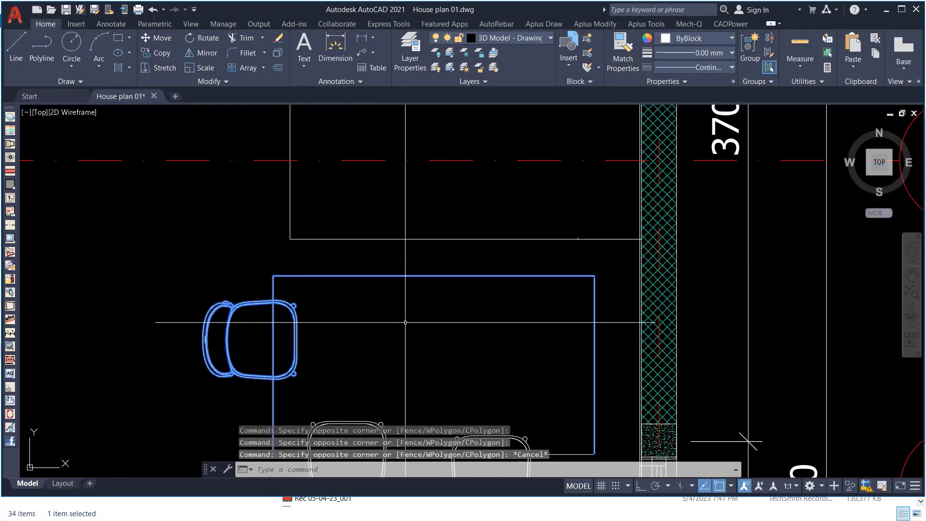
key(Escape)
scroll(518, 328, down, 4)
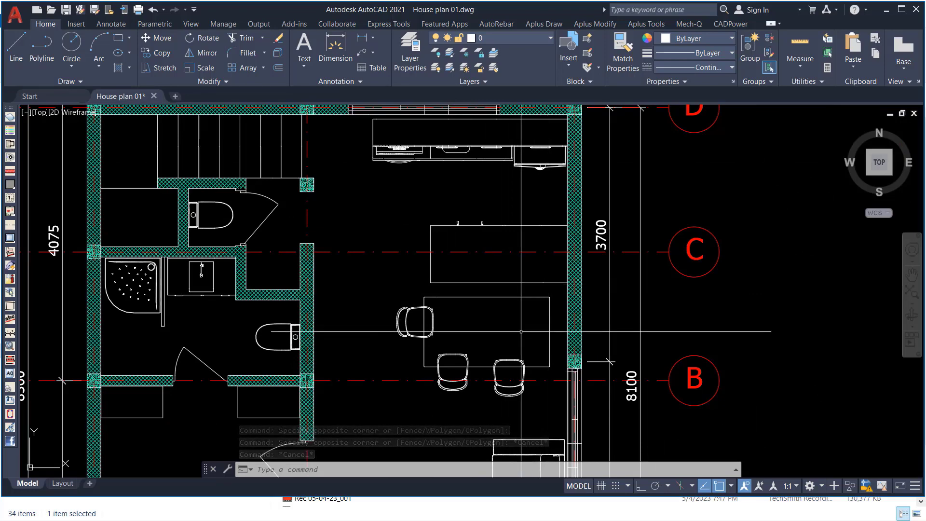
scroll(514, 380, up, 3)
scroll(490, 317, down, 3)
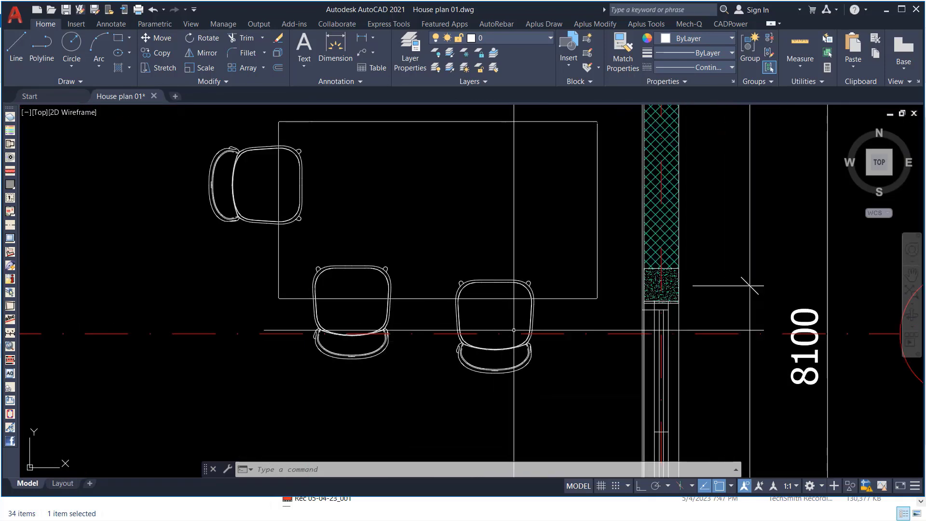
Try selecting the lower-right dining chair with a crossing window, and clear the selection
scroll(491, 317, up, 5)
click(515, 223)
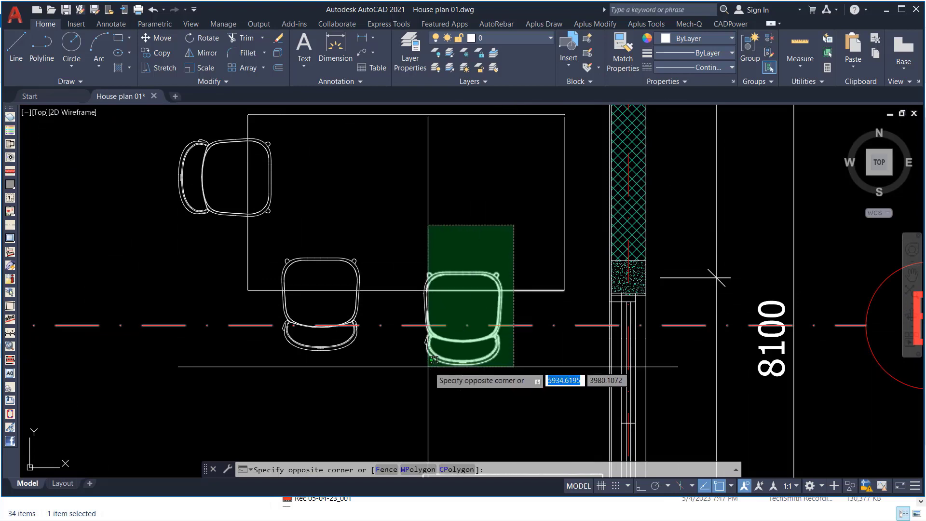
click(404, 384)
click(479, 337)
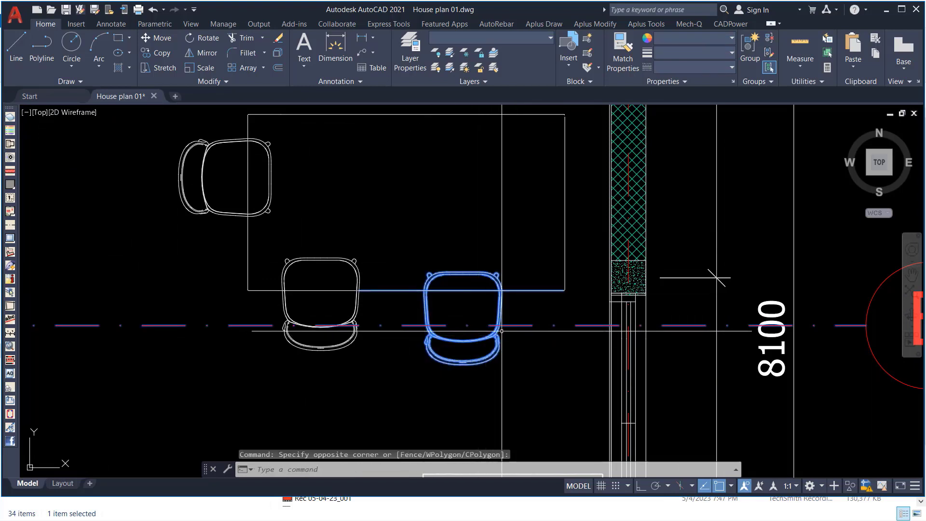
key(Escape)
Try selecting only the backrest lines of the lower-right dining chair, and clear the selection
click(521, 384)
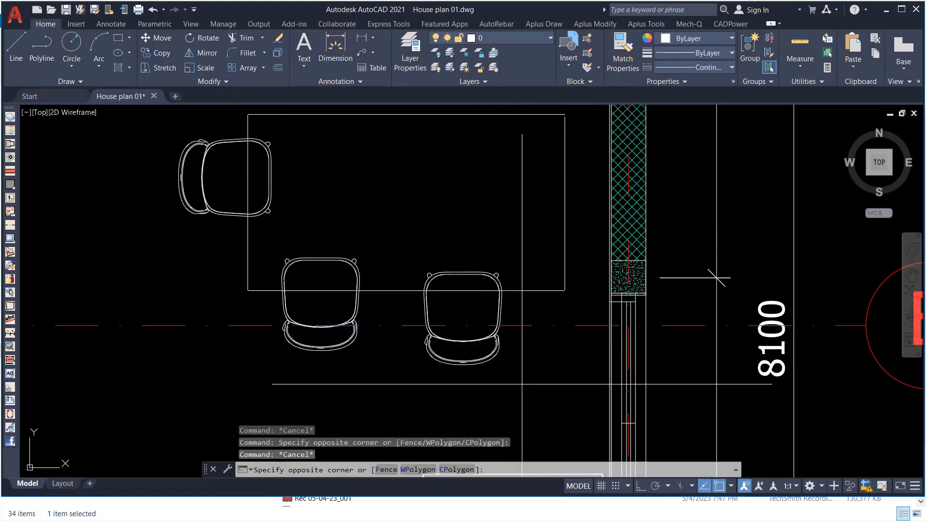
scroll(416, 346, up, 2)
click(408, 343)
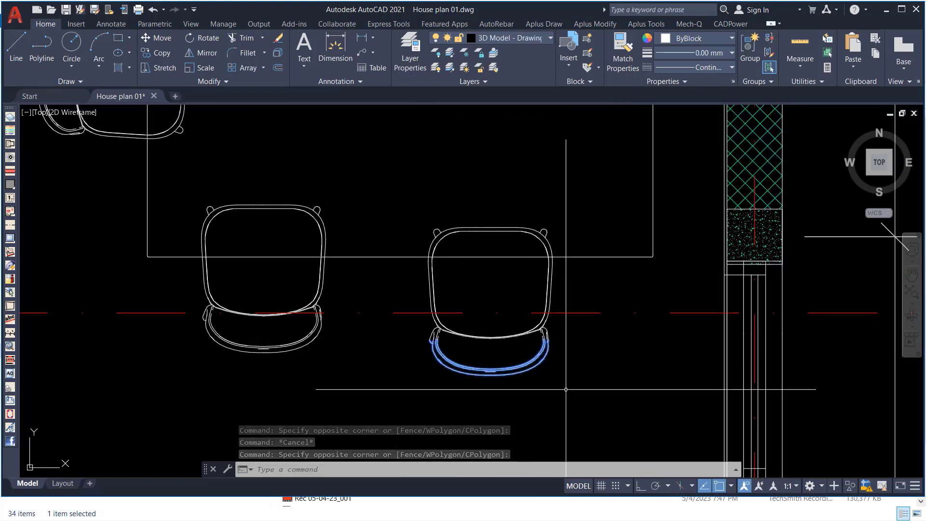
key(Escape)
scroll(475, 315, down, 4)
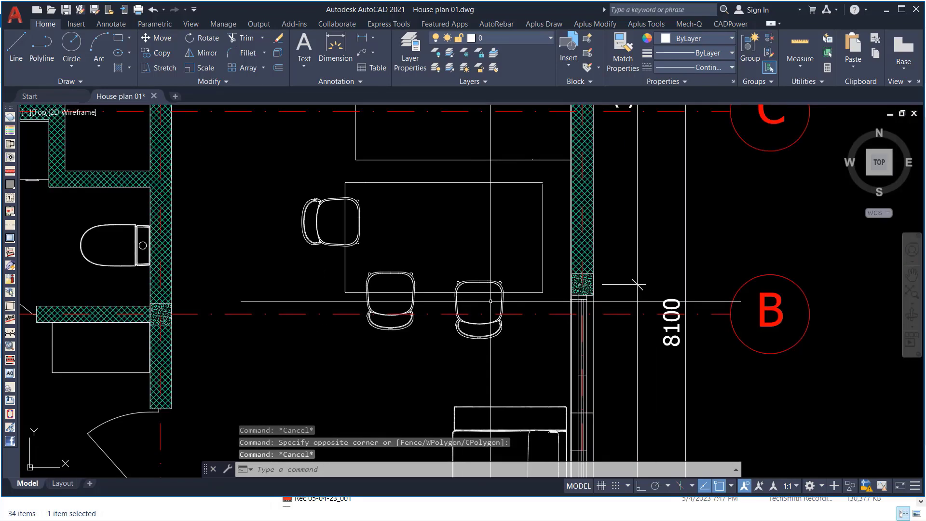
scroll(495, 330, down, 2)
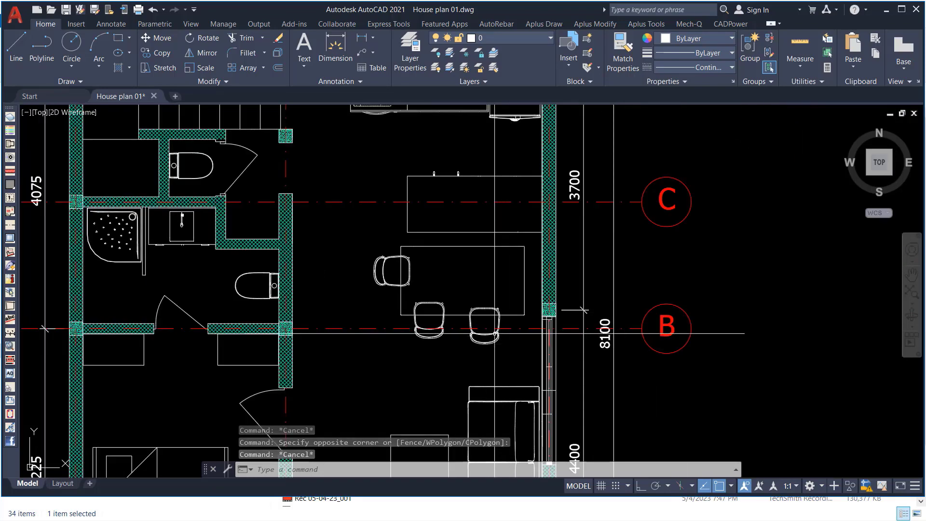
Select all lines of the lower-right dining chair with a crossing window
scroll(474, 315, up, 2)
click(502, 288)
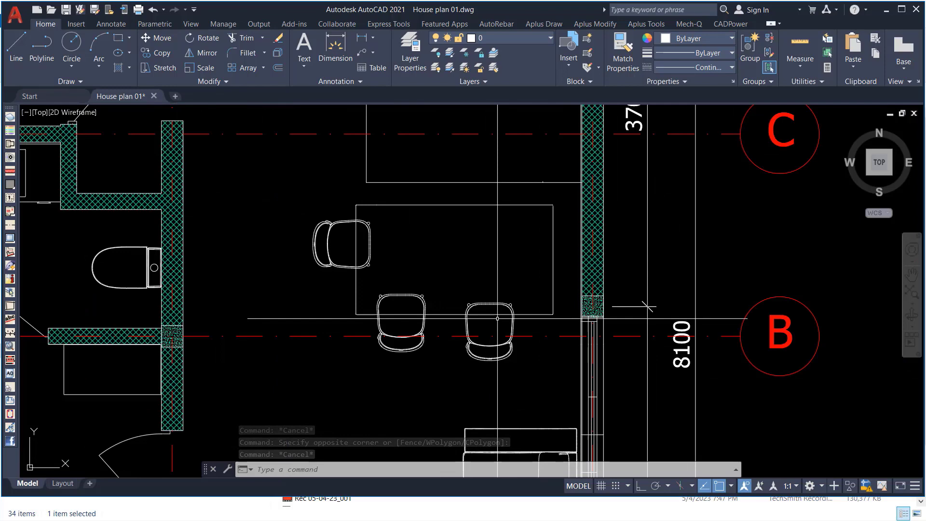
click(464, 373)
scroll(482, 343, up, 3)
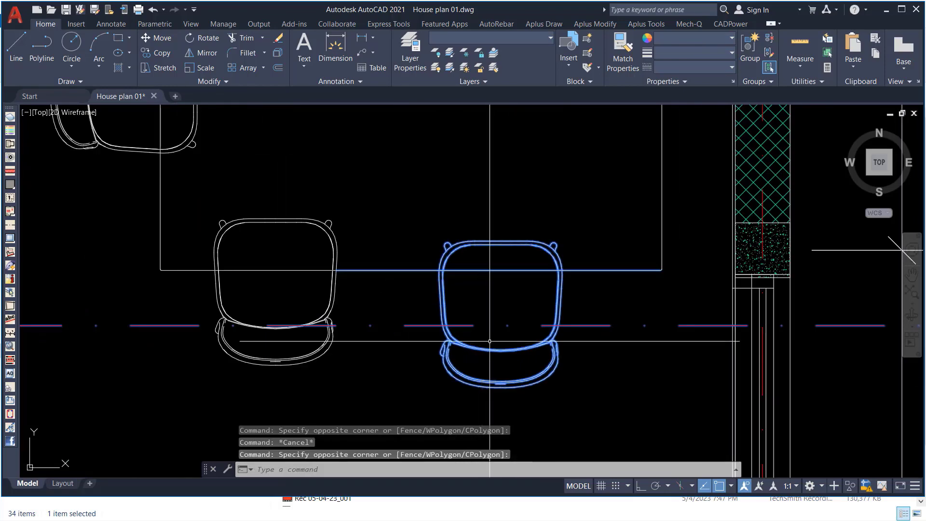
Remove the table-edge segments on both sides of the lower-right chair from the selection
scroll(400, 372, up, 2)
click(385, 151)
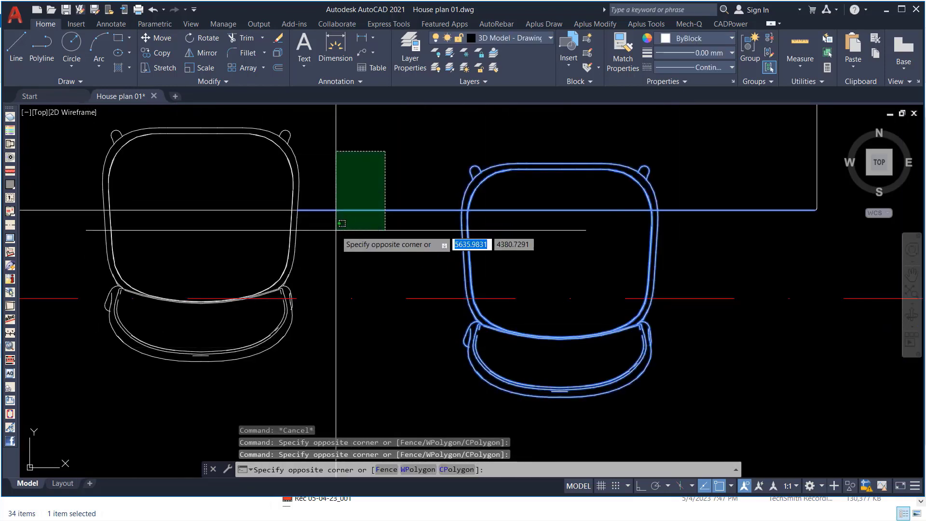
click(336, 230)
middle_drag(724, 209, 472, 275)
click(509, 233)
click(347, 272)
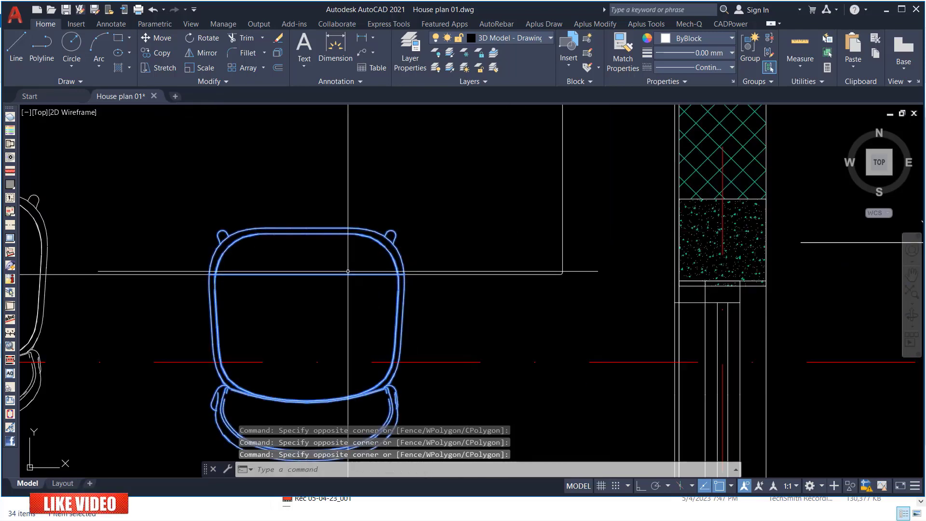
Remove the short table-edge pieces that cross the chair's seat frame from the selection, leaving only the chair selected
scroll(347, 271, up, 6)
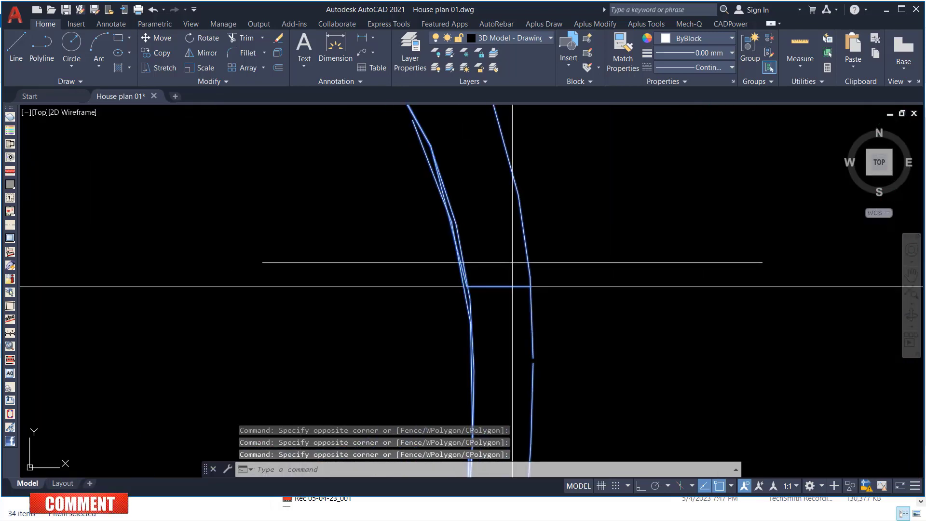
scroll(495, 310, down, 4)
scroll(125, 234, up, 4)
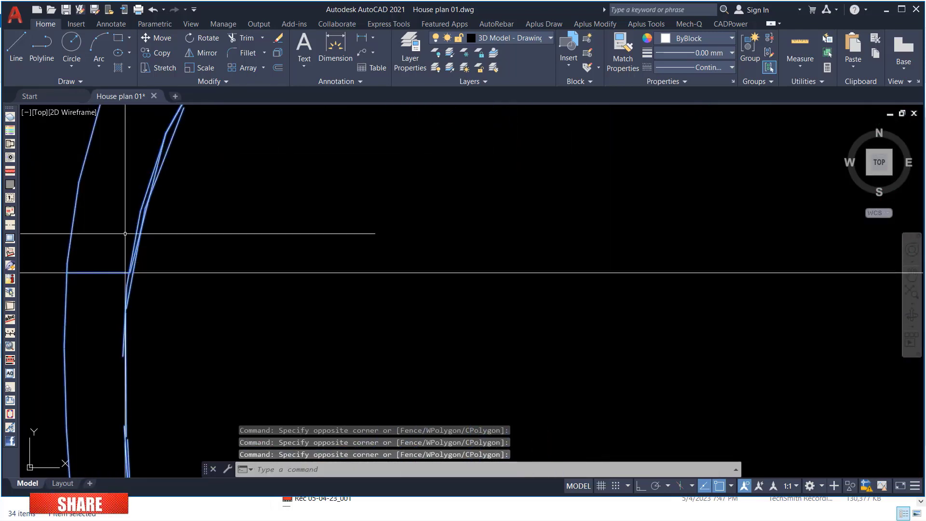
shift+click(125, 234)
shift+click(88, 289)
scroll(278, 232, down, 4)
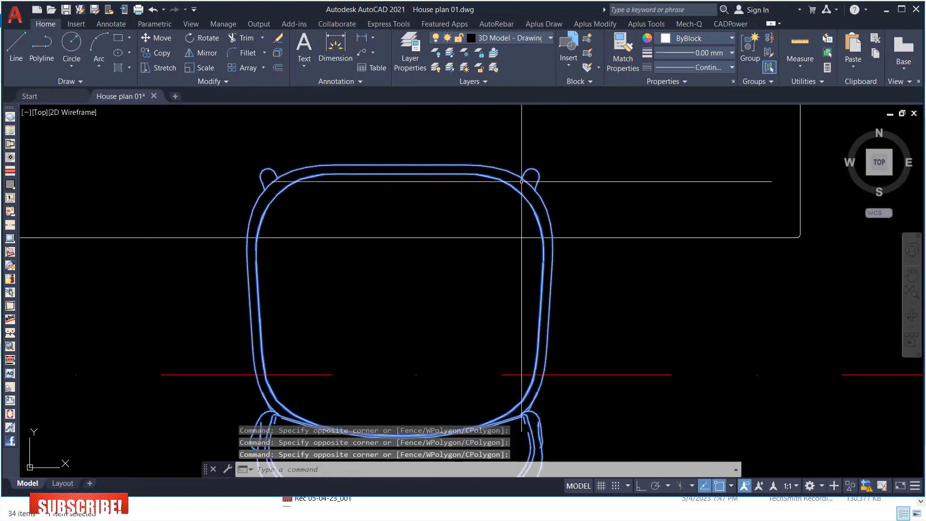
scroll(370, 200, down, 6)
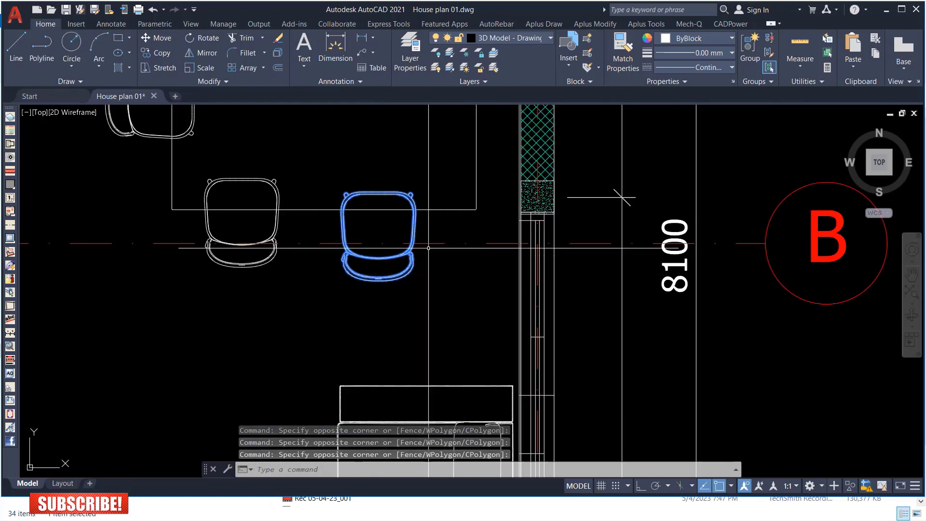
scroll(396, 195, up, 2)
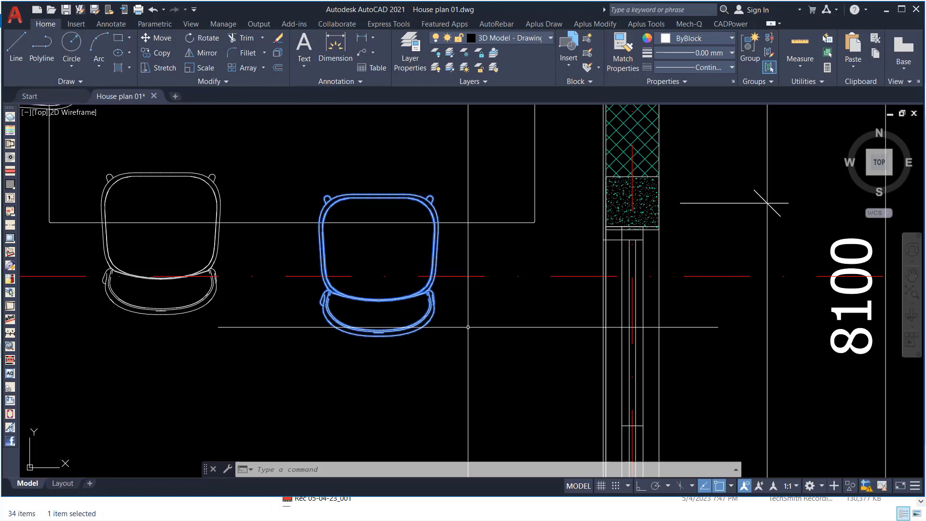
Copy the selected chair to the clipboard with a base point on the outer edge of its backrest
key(ctrl+shift+c)
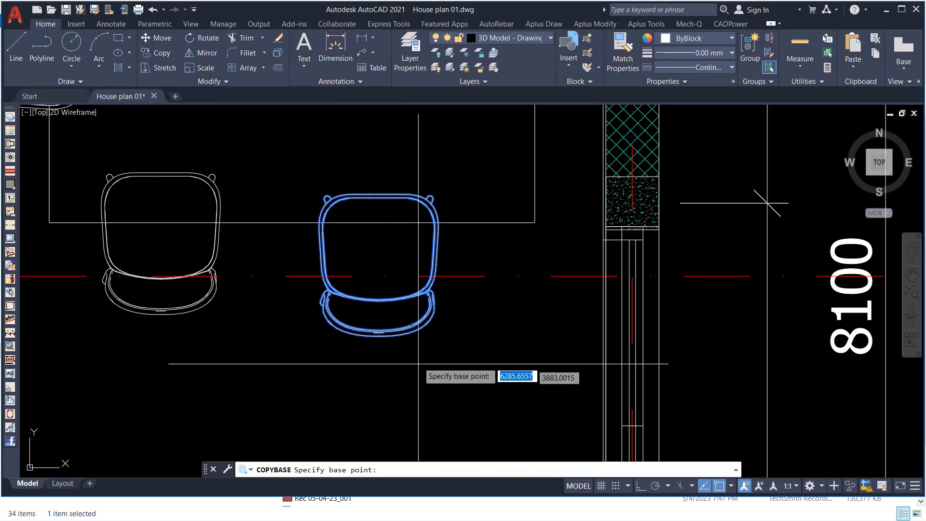
scroll(418, 357, up, 3)
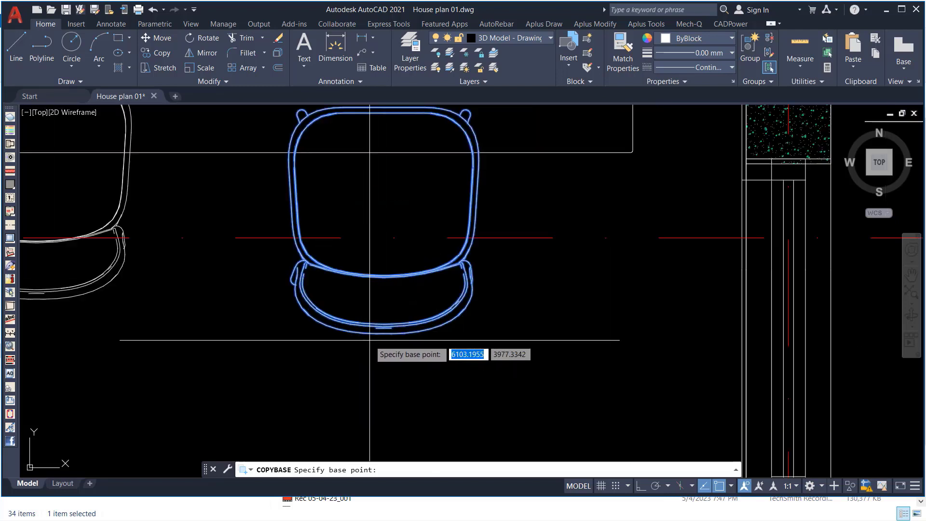
click(397, 332)
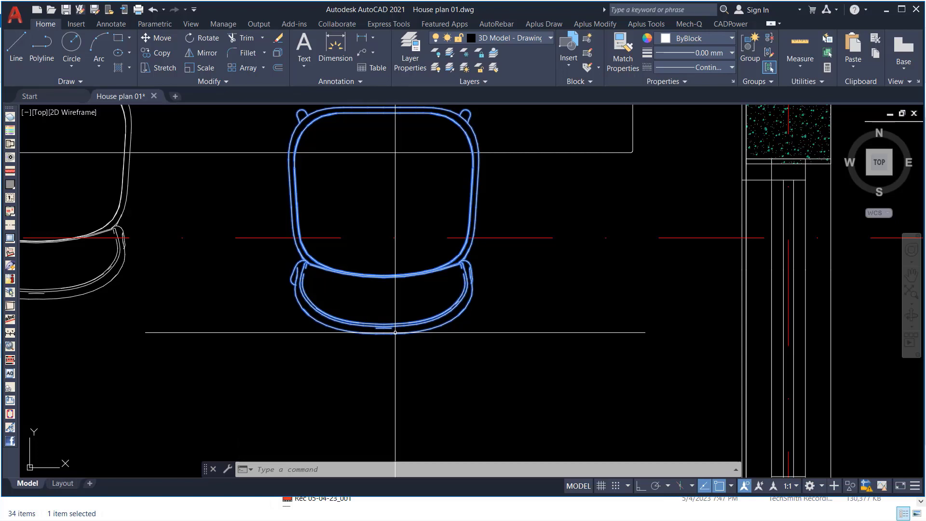
Paste the copied chair as a block in the open floor area below and left of the dining table
key(ctrl+shift+v)
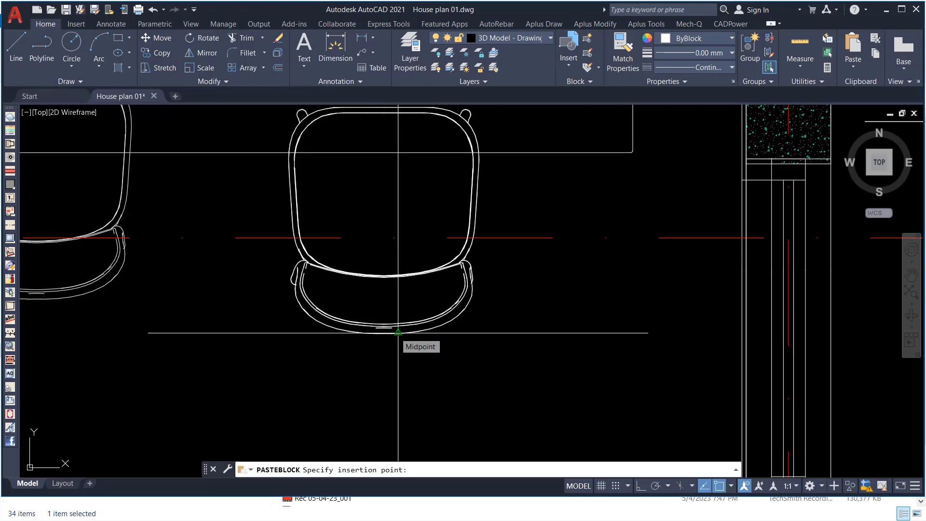
scroll(398, 333, down, 5)
scroll(382, 318, down, 2)
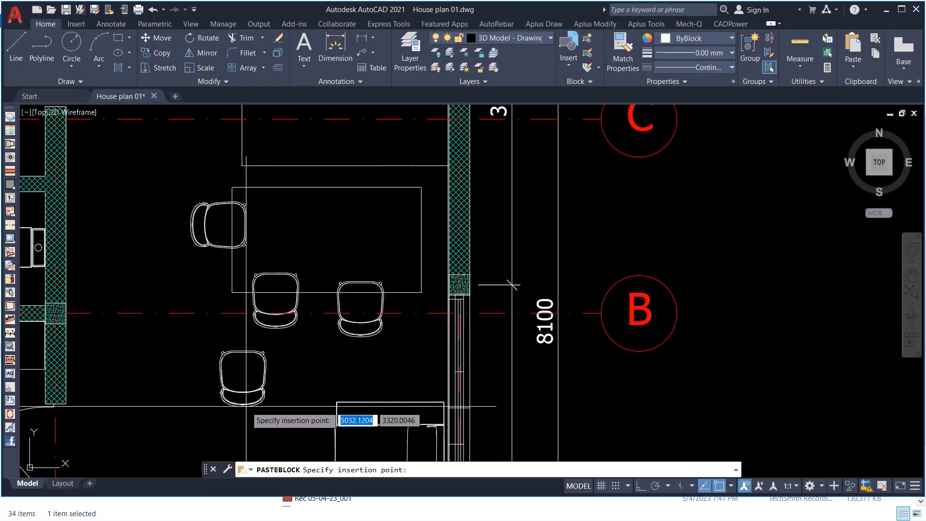
click(195, 406)
Select the pasted chair to check that it behaves as a single block
scroll(170, 410, up, 2)
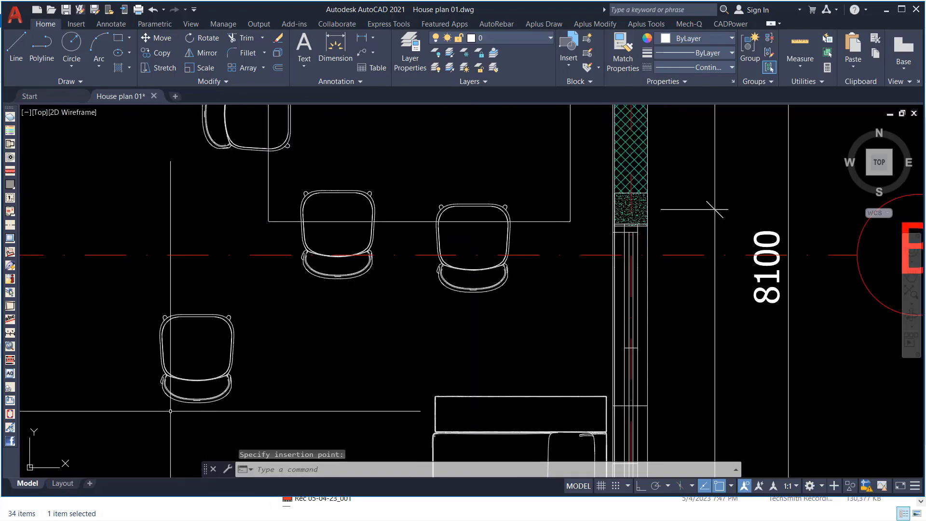
scroll(185, 318, up, 3)
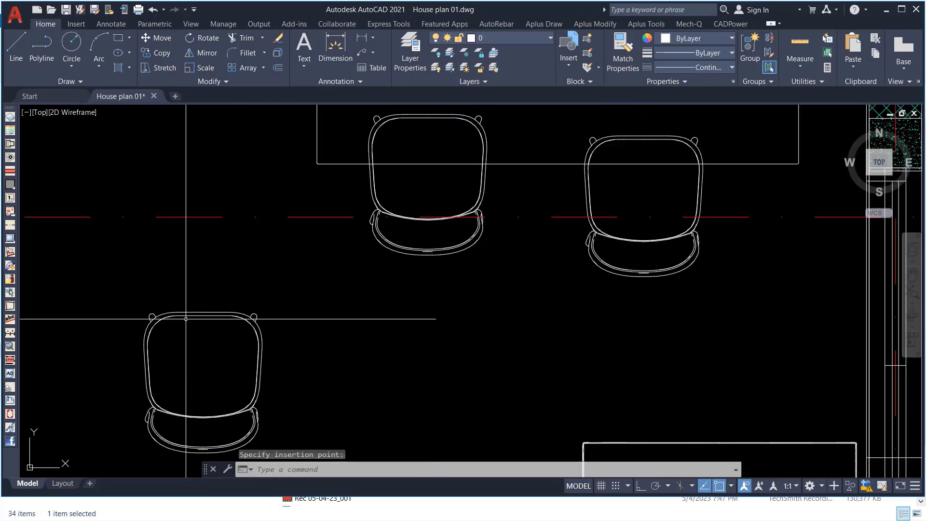
click(314, 273)
click(291, 319)
scroll(227, 321, down, 3)
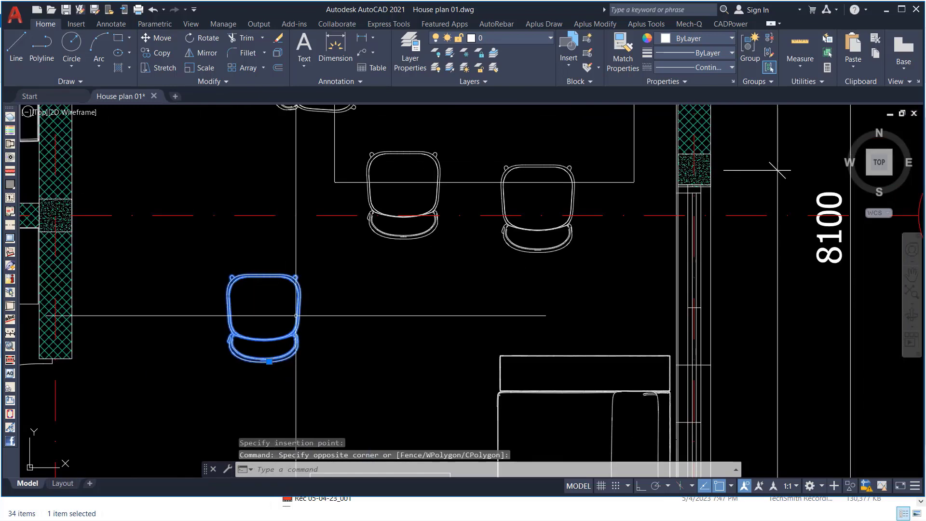
Move the pasted chair block sideways so it sits below the left-hand chair on the dining table's lower edge
right_click(331, 203)
click(379, 333)
click(251, 324)
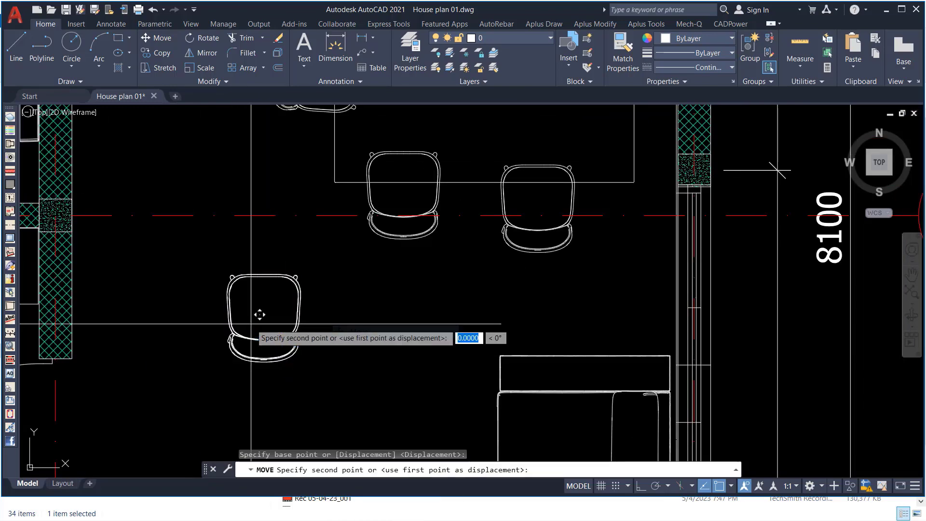
click(395, 346)
scroll(578, 202, up, 2)
scroll(544, 246, down, 3)
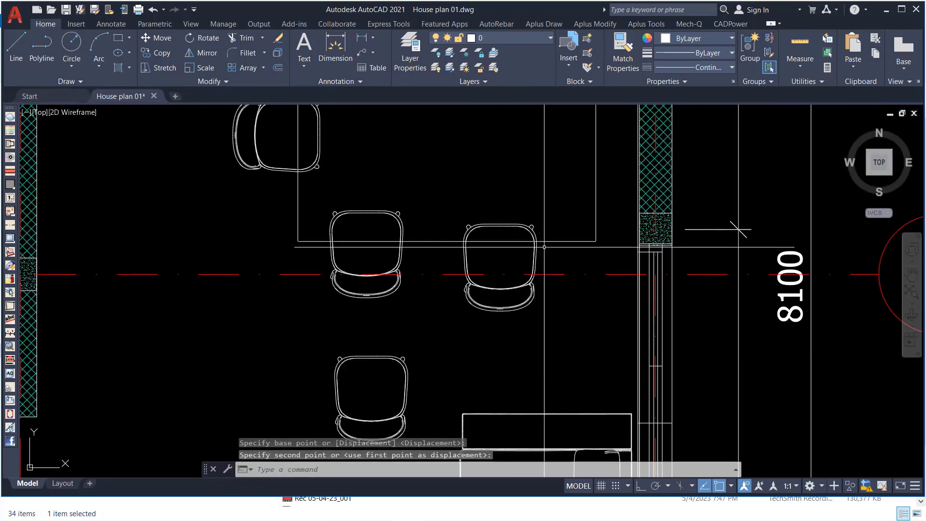
Erase the loose lines of the right-hand chair on the table's lower edge, keeping the red grid line out of the selection
scroll(542, 275, up, 2)
click(571, 293)
click(394, 369)
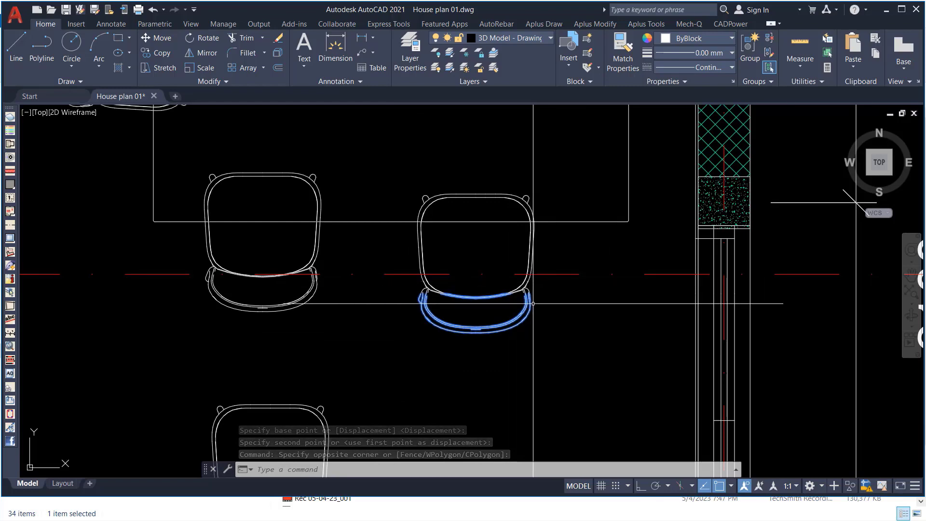
scroll(528, 279, down, 2)
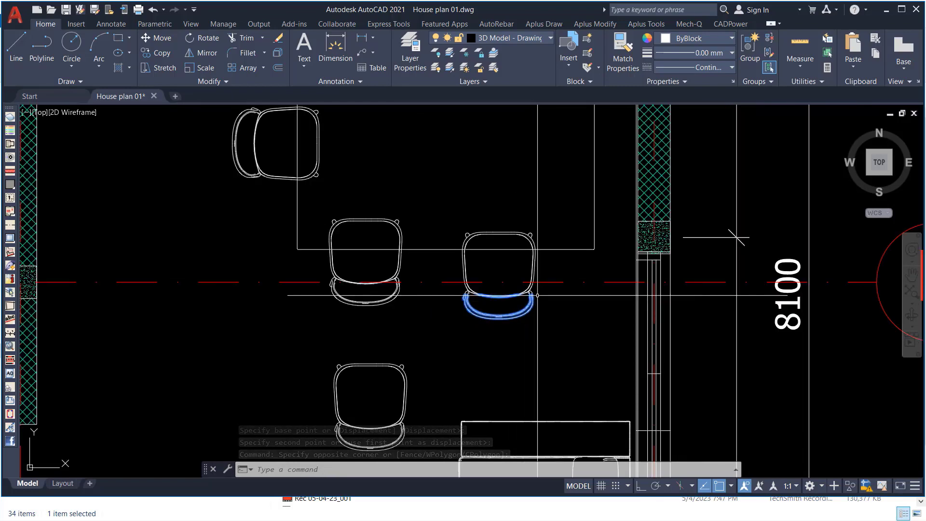
click(547, 205)
click(441, 340)
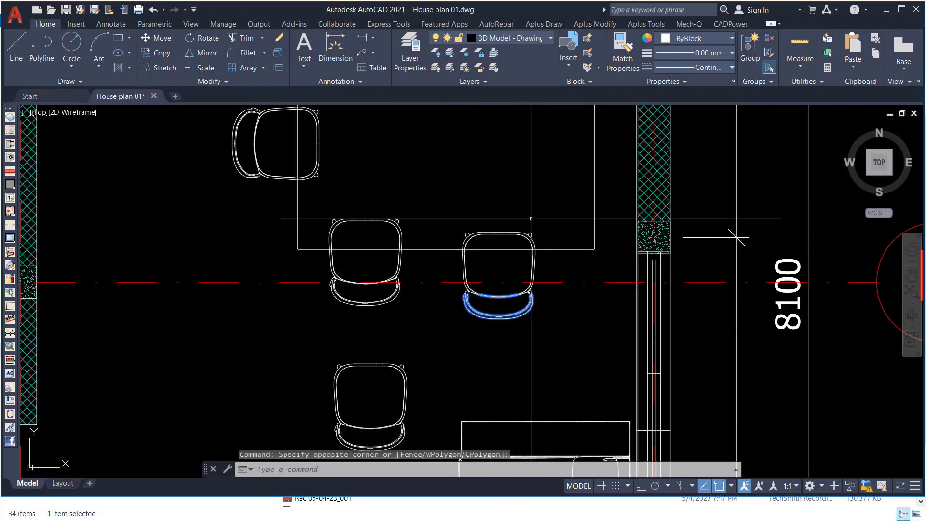
click(528, 198)
click(449, 348)
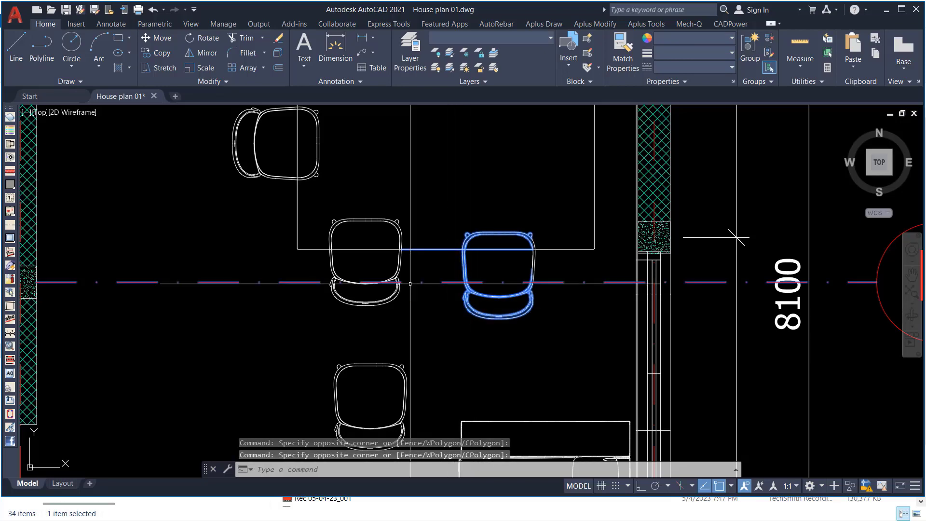
shift+click(236, 263)
shift+click(214, 294)
scroll(416, 313, up, 5)
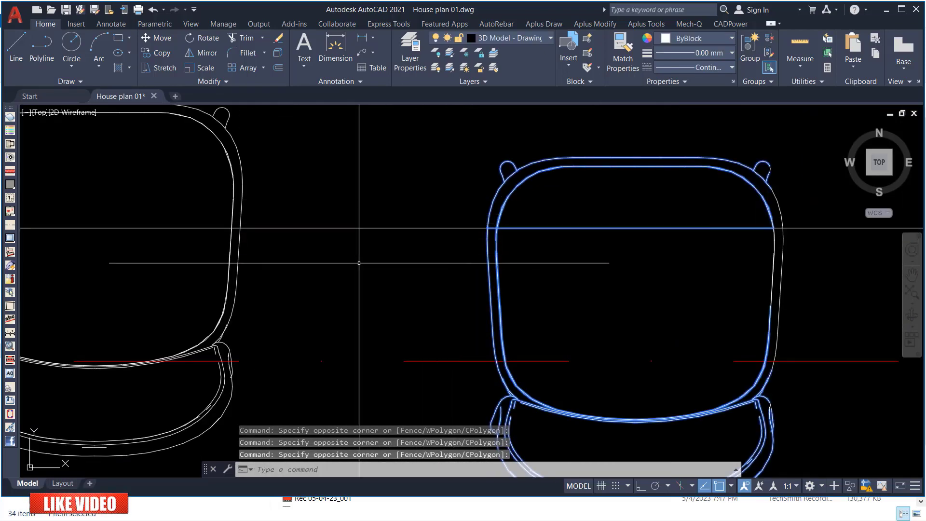
scroll(483, 234, up, 4)
scroll(483, 234, up, 2)
shift+click(478, 188)
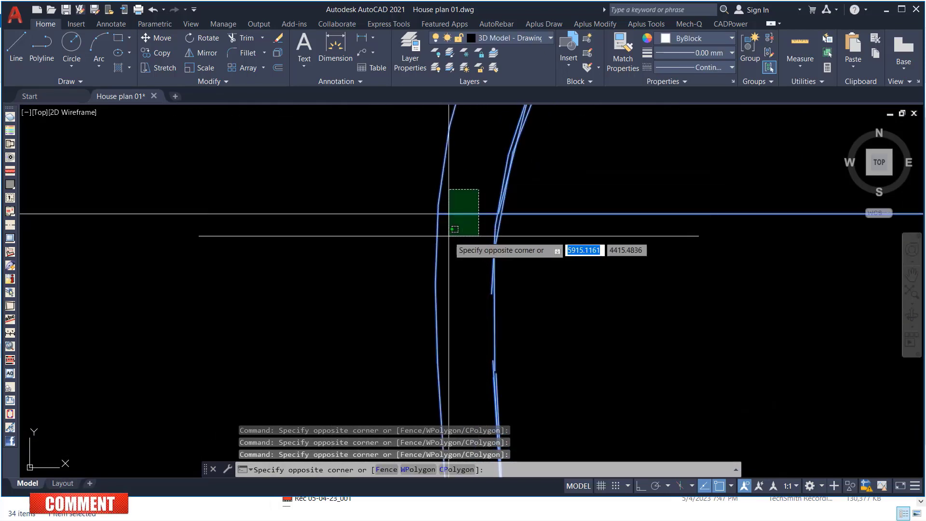
shift+click(451, 234)
scroll(365, 266, down, 4)
scroll(678, 251, up, 2)
scroll(620, 263, down, 5)
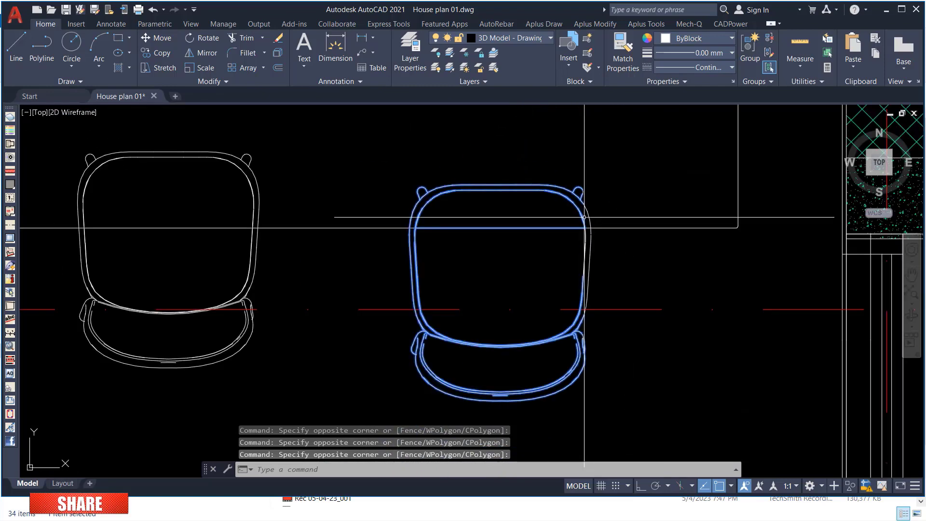
key(Delete)
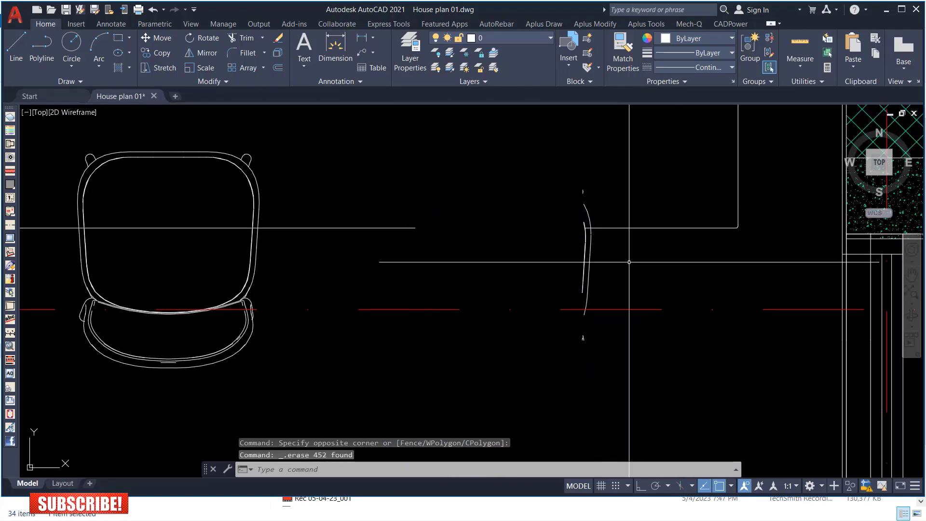
Erase the leftover seat-side segments of the removed chair around the level of the table's lower edge
click(628, 251)
click(556, 271)
key(Delete)
click(623, 186)
click(552, 215)
key(Delete)
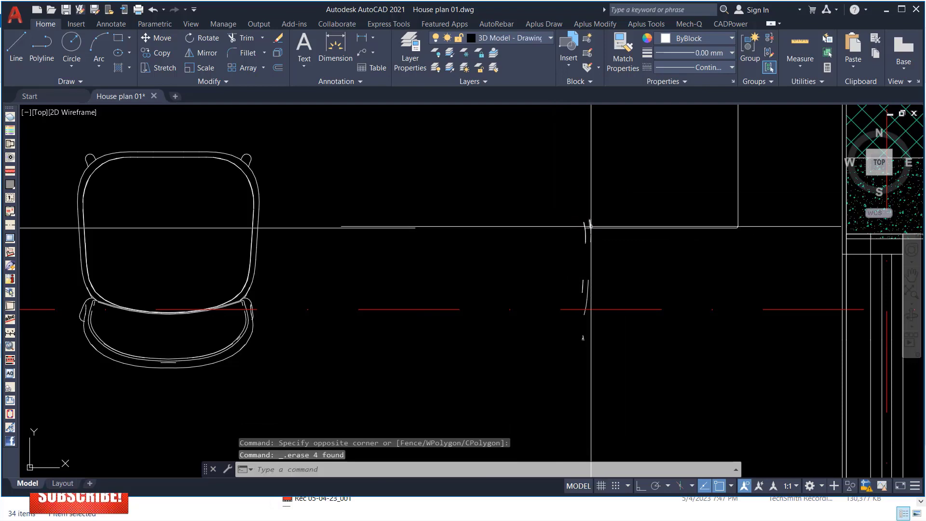
scroll(589, 227, up, 2)
click(625, 247)
click(551, 248)
click(622, 189)
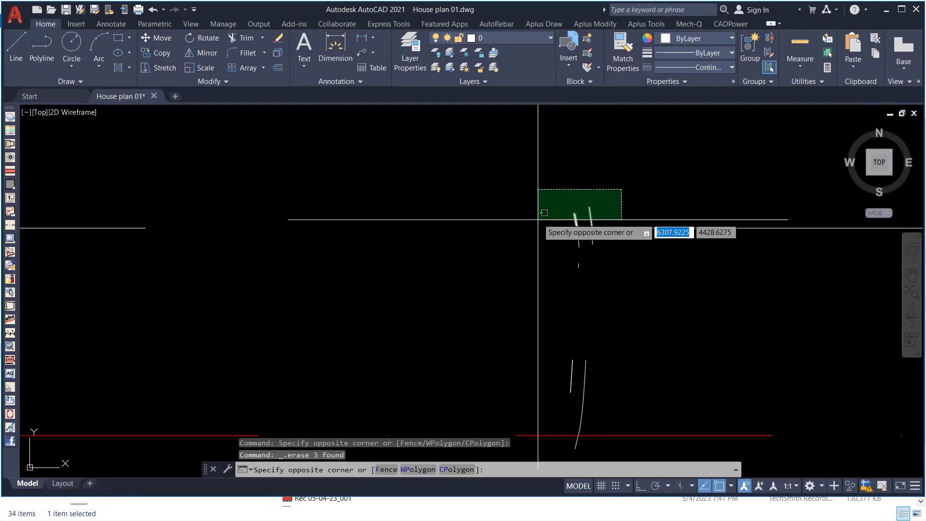
click(538, 224)
key(Delete)
Erase the remaining small fragments of the removed chair down to just below the red grid line
scroll(505, 262, down, 3)
scroll(554, 241, up, 2)
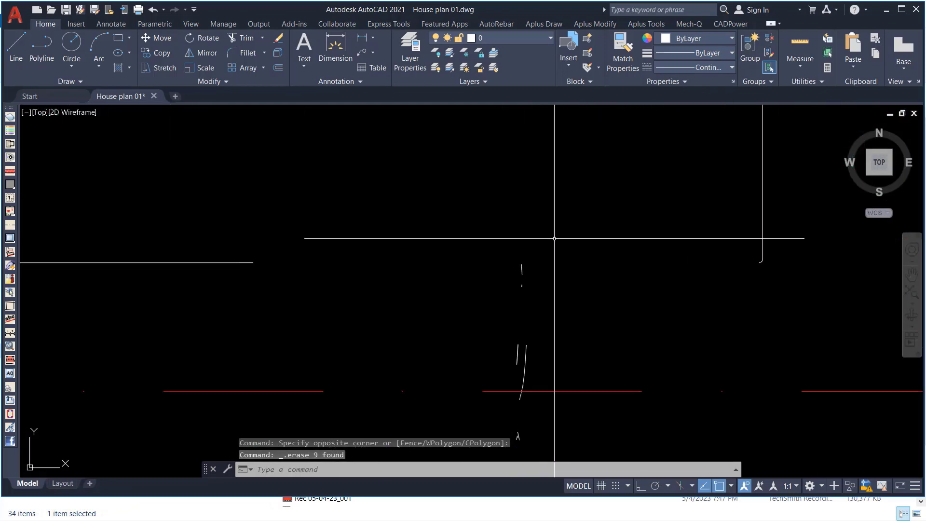
click(555, 244)
click(439, 372)
key(Delete)
scroll(558, 290, down, 3)
scroll(551, 317, up, 3)
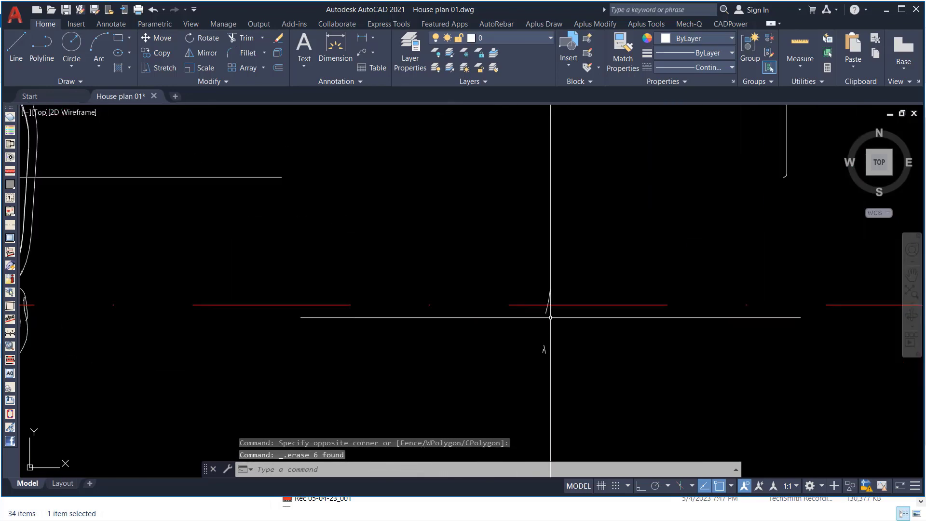
click(589, 391)
click(510, 332)
click(570, 266)
click(528, 296)
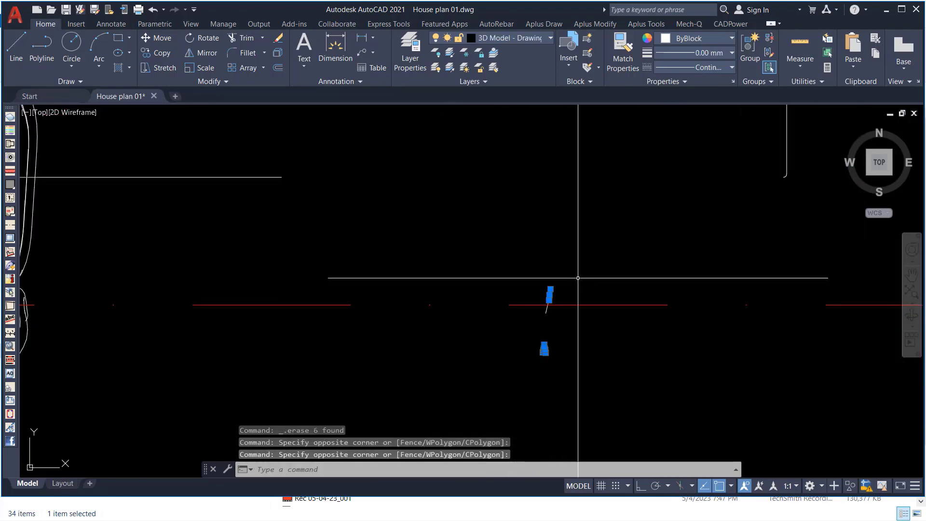
key(Delete)
click(566, 396)
click(534, 306)
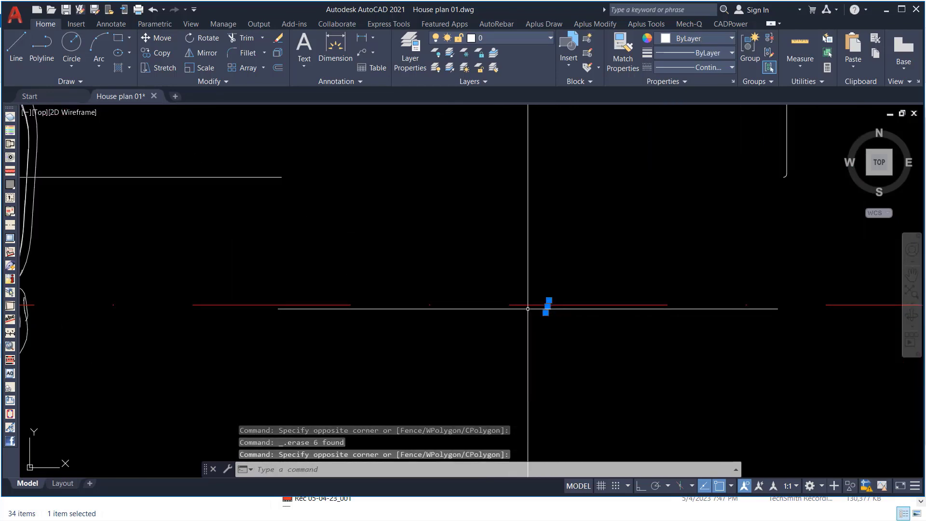
key(Delete)
Try to stretch the open end of the table's lower edge toward the right corner, turning ortho mode on
scroll(534, 290, up, 5)
scroll(536, 249, up, 2)
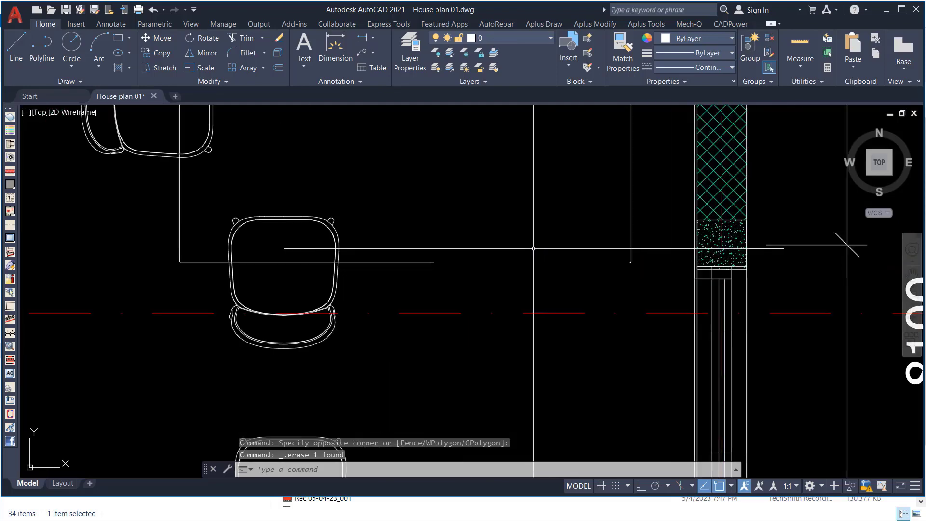
click(364, 237)
click(345, 284)
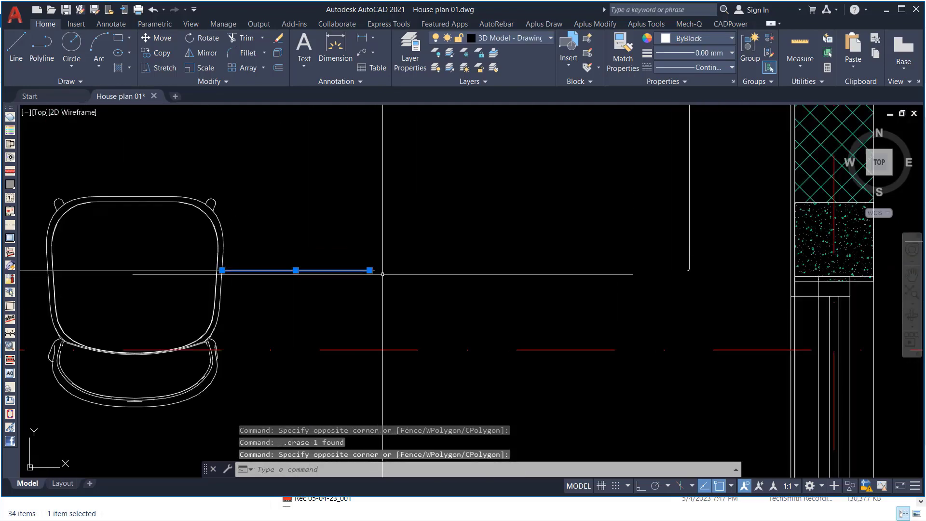
key(Escape)
click(400, 257)
click(354, 288)
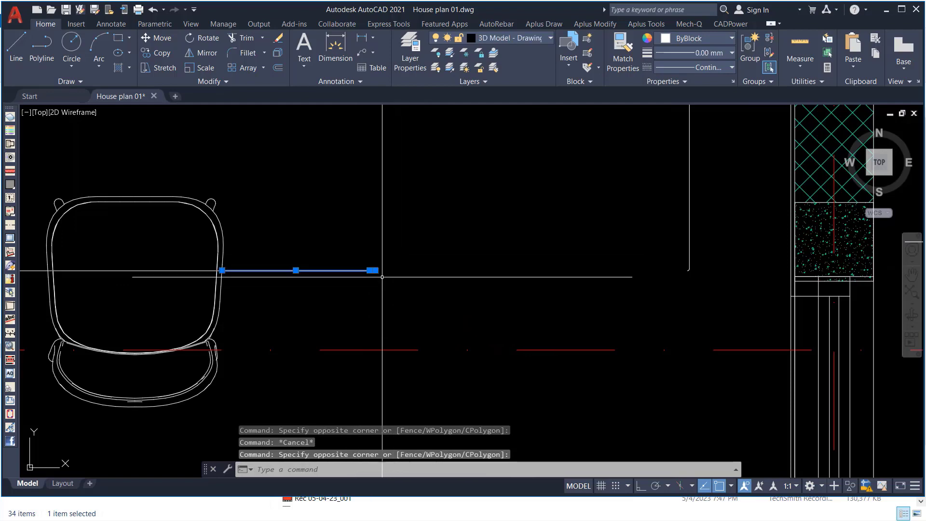
click(373, 271)
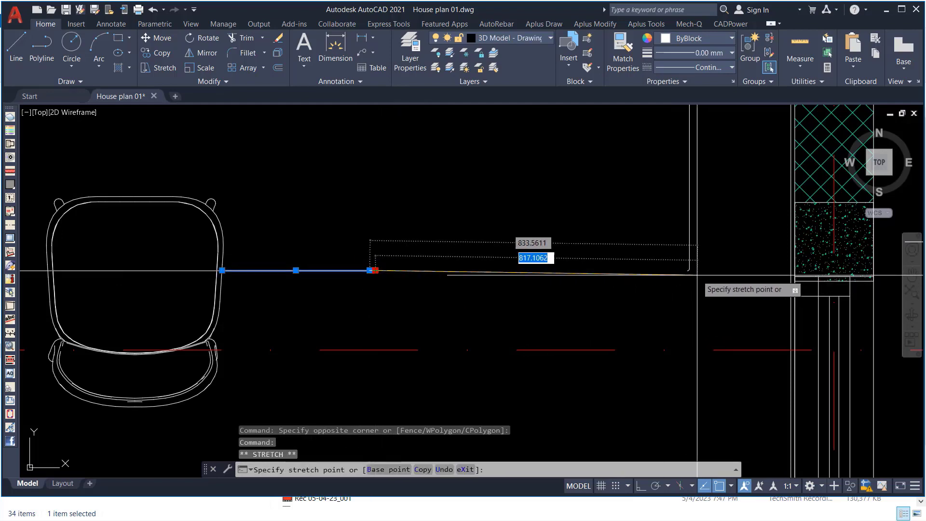
scroll(695, 273, up, 4)
key(F8)
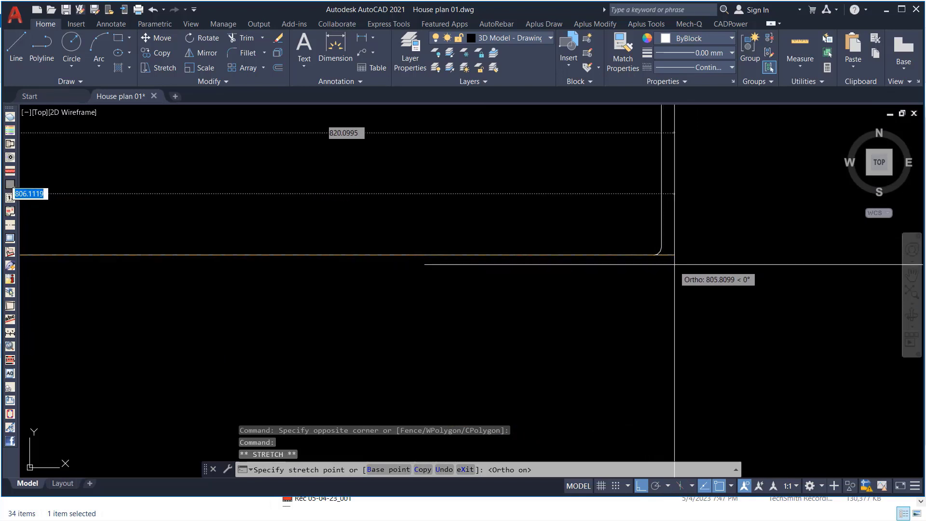
key(Escape)
scroll(655, 247, up, 2)
click(626, 289)
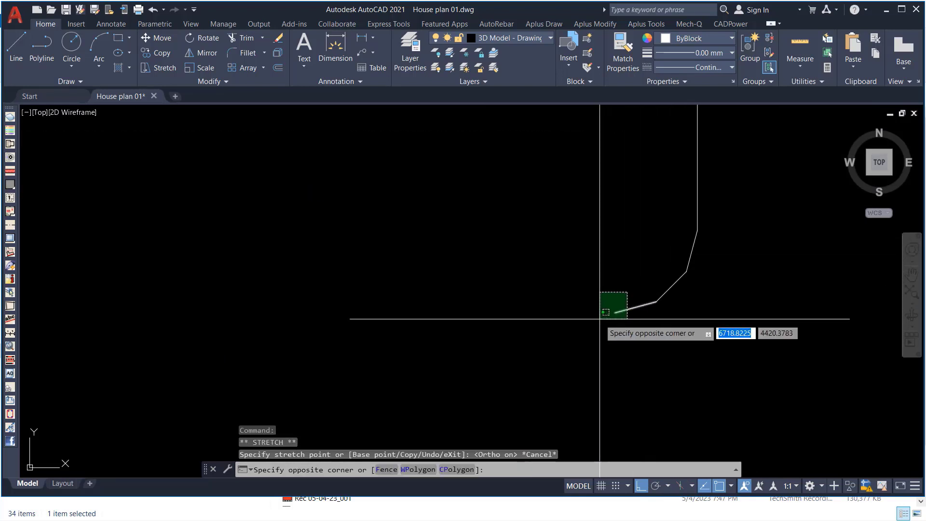
click(603, 315)
key(Escape)
key(Escape)
key(Escape)
scroll(530, 260, down, 5)
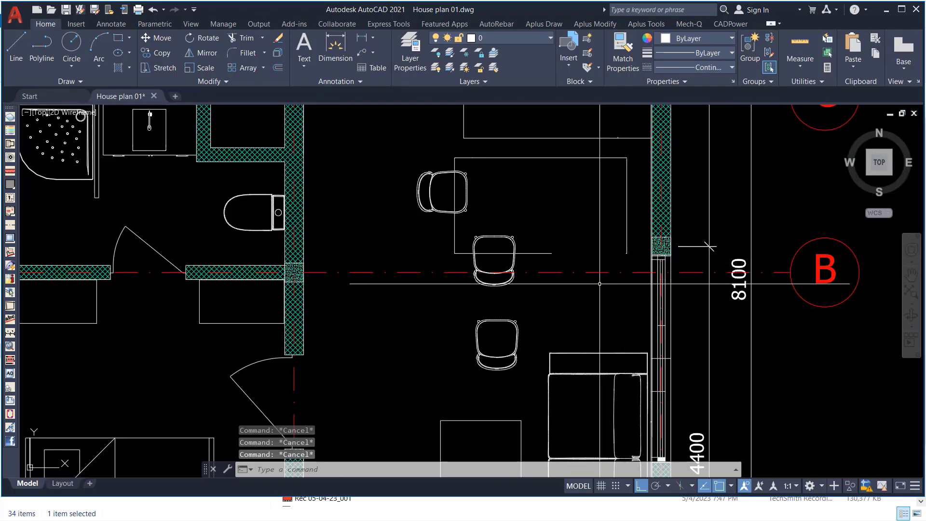
Stretch the open end of the table's lower edge horizontally past the table's lower-right corner
scroll(555, 256, up, 4)
click(569, 262)
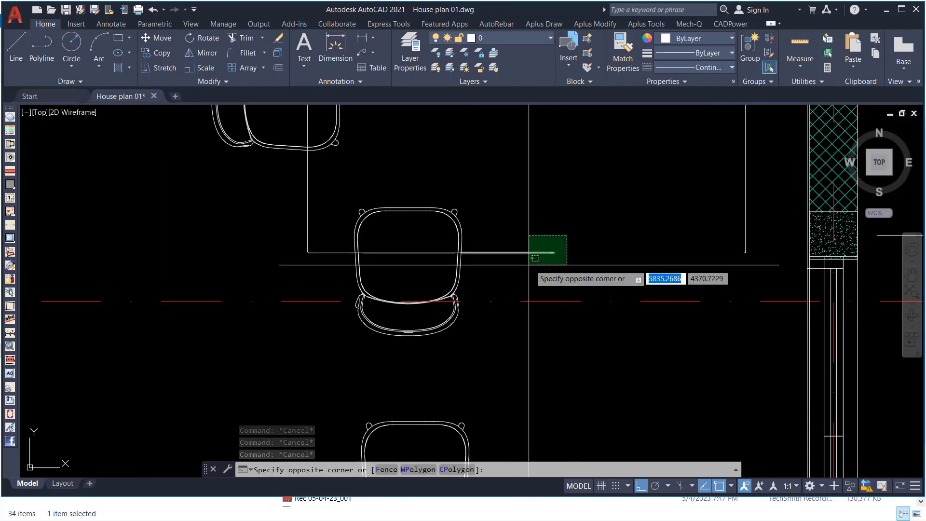
click(529, 235)
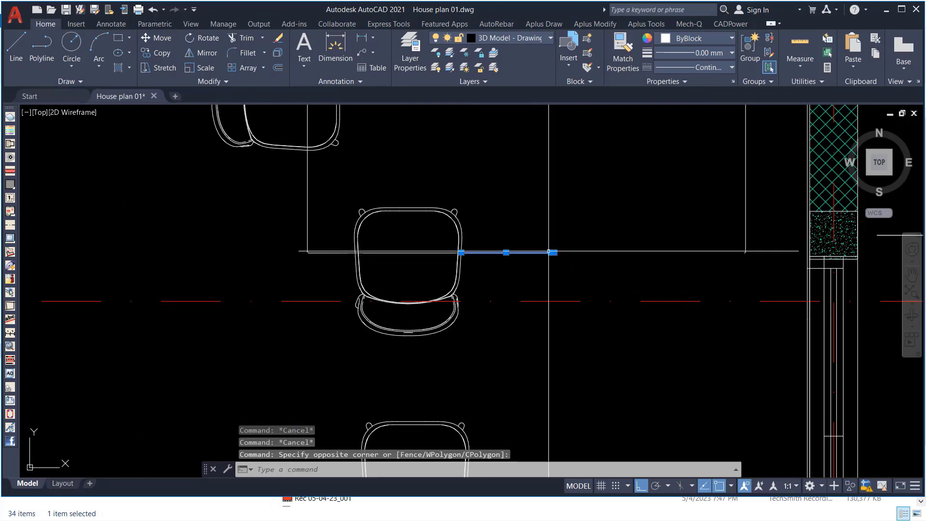
scroll(550, 250, up, 4)
click(562, 256)
scroll(562, 255, down, 4)
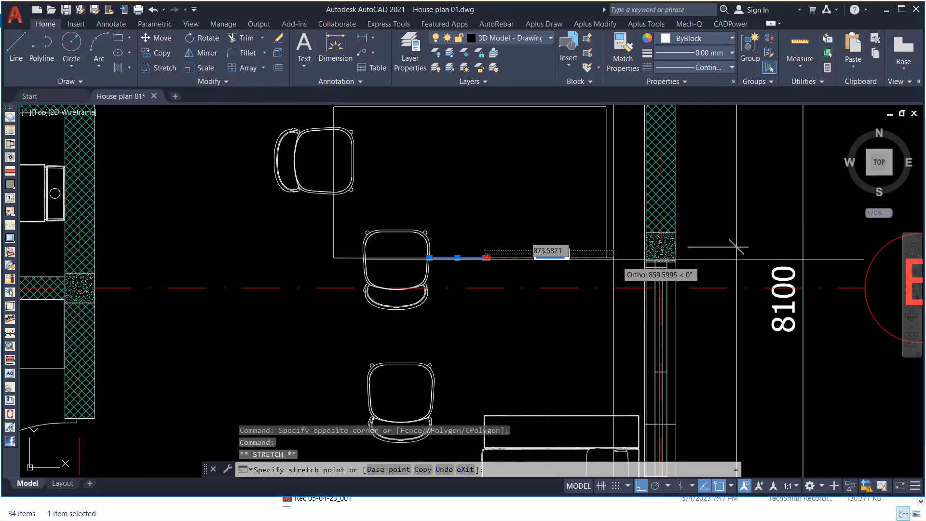
scroll(579, 246, up, 5)
right_click(666, 202)
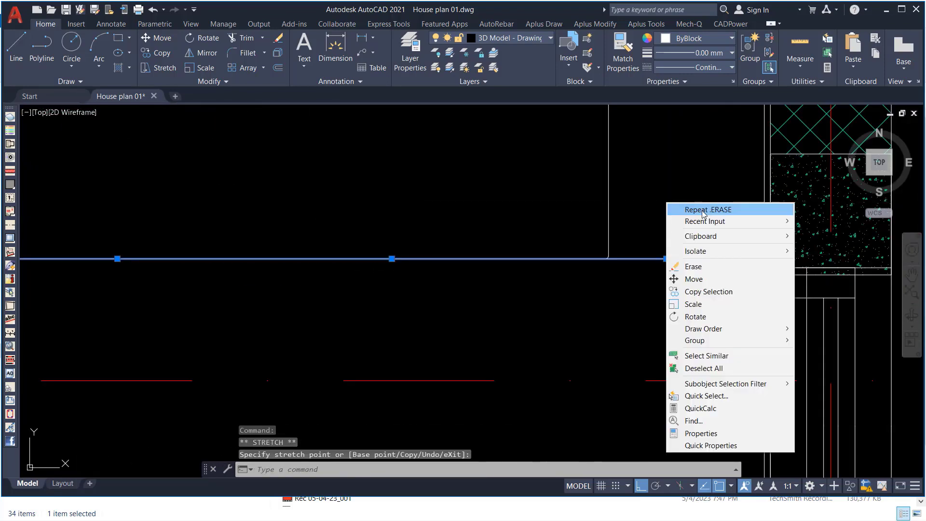
key(Escape)
key(Escape)
Trim the part of the table's lower edge that overshoots the rounded lower-right corner
scroll(637, 243, up, 3)
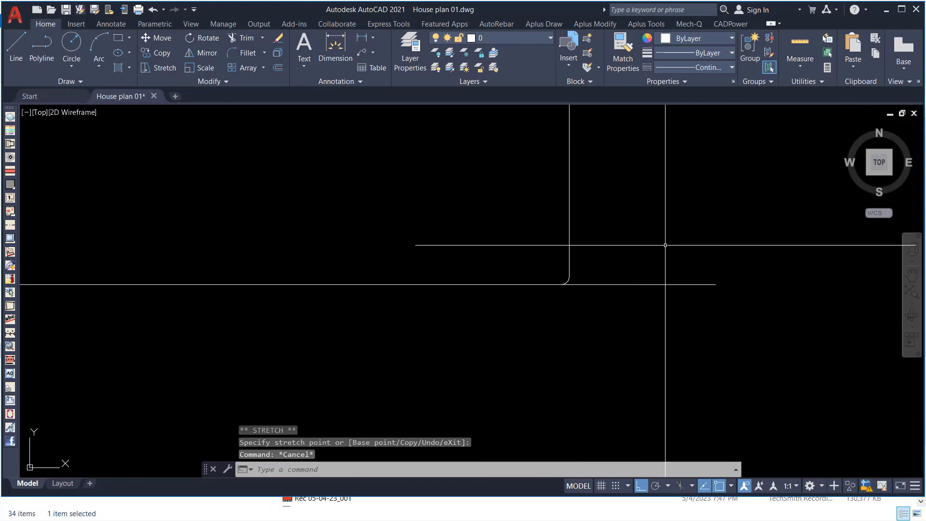
text(tr)
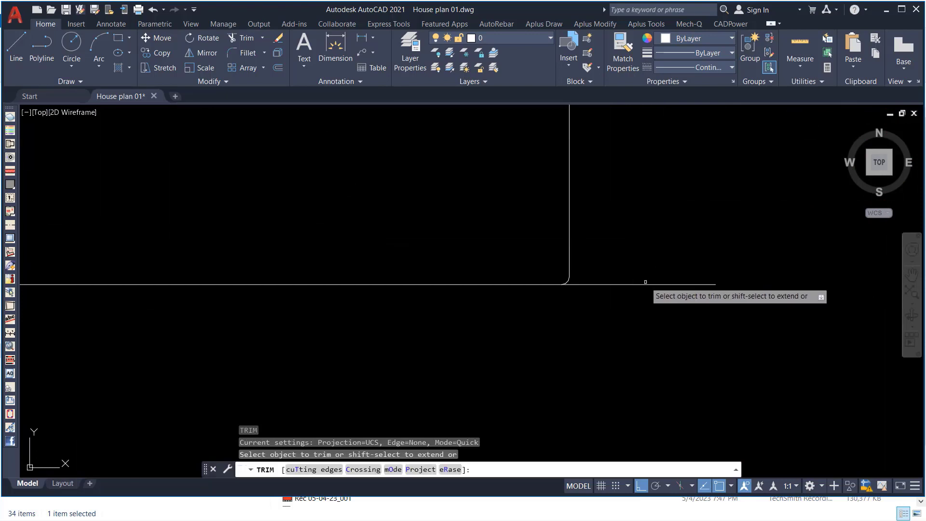
click(644, 285)
right_click(649, 200)
click(677, 209)
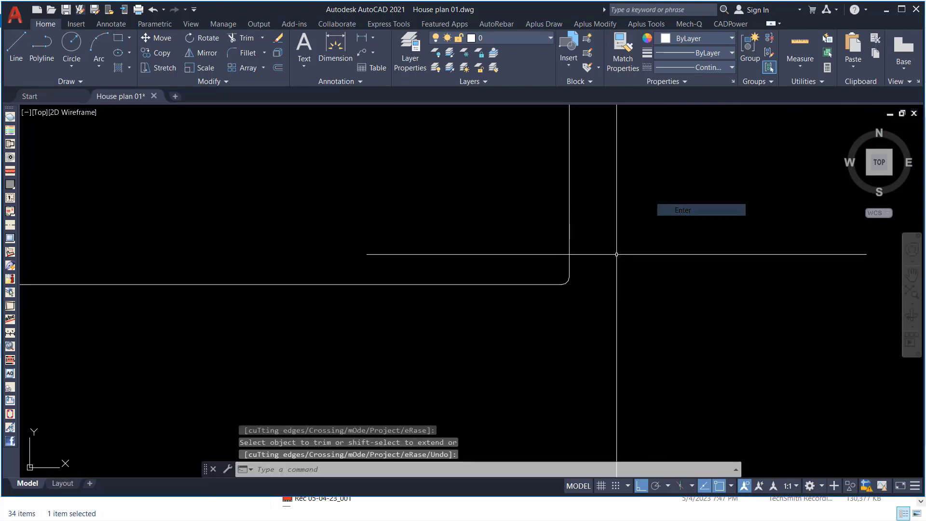
Erase the backrest lines and adjoining seat lines of the chair at the table's left side
scroll(820, 249, down, 5)
scroll(558, 281, down, 2)
scroll(440, 281, up, 2)
scroll(508, 302, down, 2)
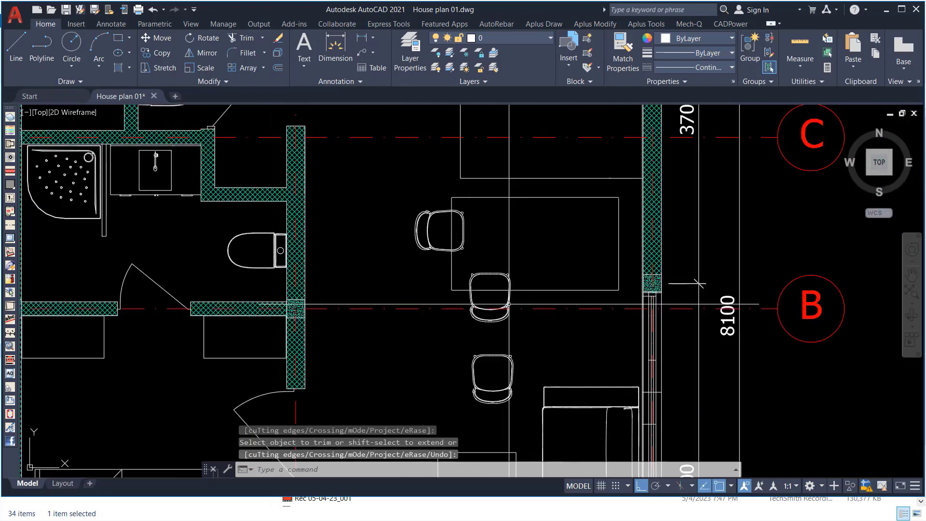
scroll(436, 201, up, 3)
click(442, 189)
click(316, 391)
scroll(424, 275, down, 6)
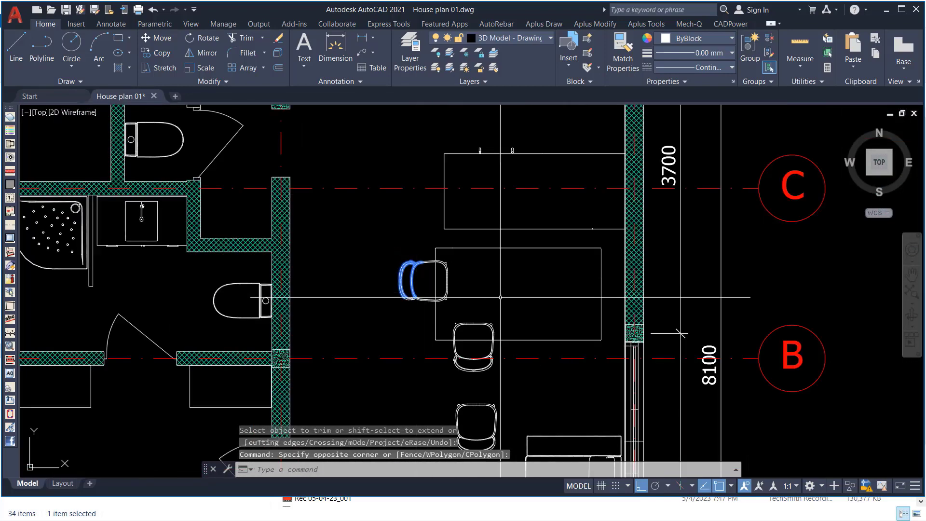
key(Delete)
Erase the seat lines of the left-side chair that lie inside the table outline
scroll(463, 278, up, 4)
scroll(428, 295, up, 4)
click(437, 201)
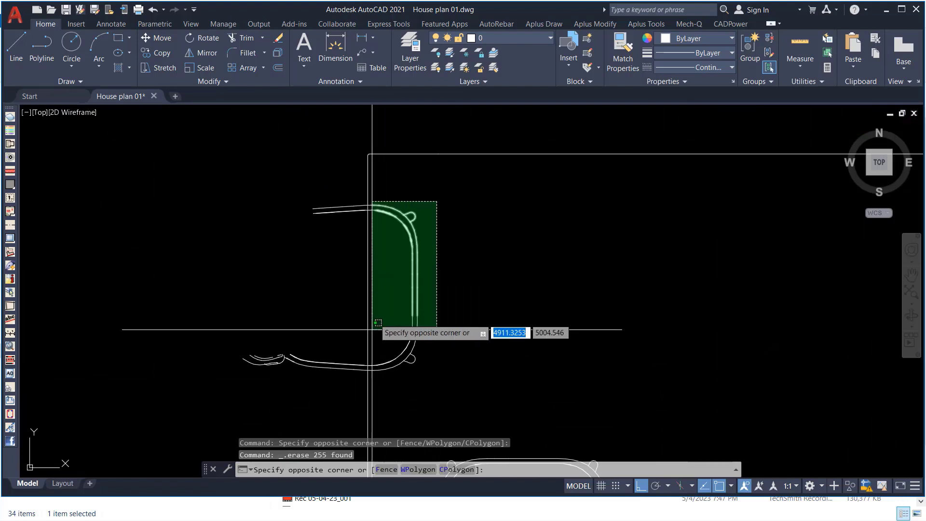
click(376, 378)
key(Delete)
click(437, 192)
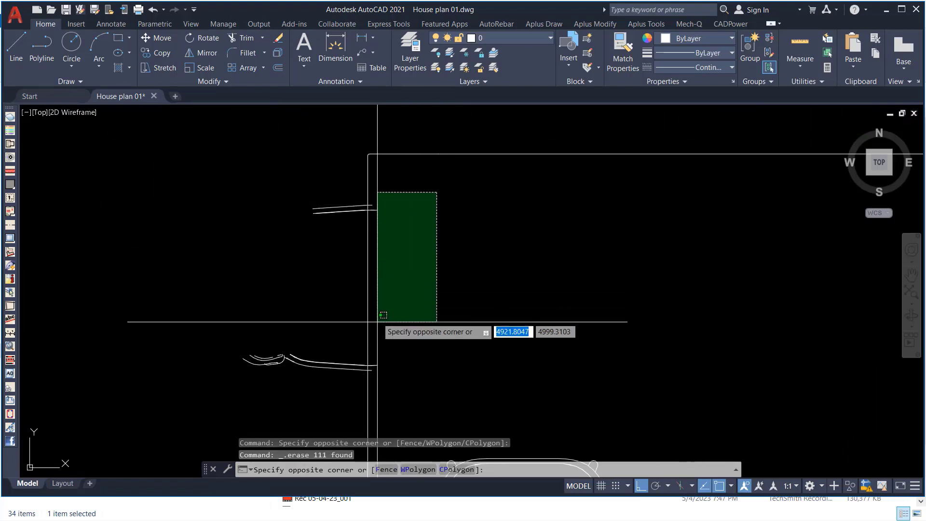
click(368, 380)
key(Delete)
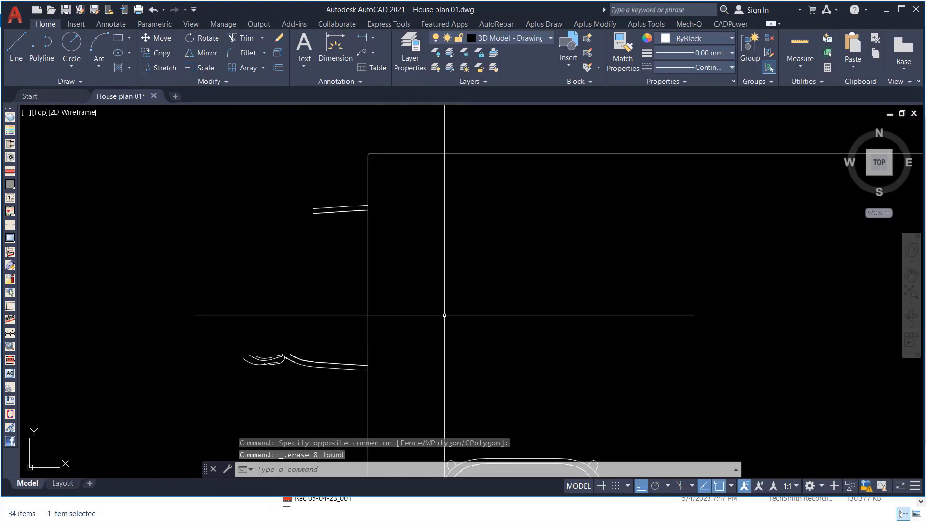
Erase the leftover seat and backrest line fragments of the chair outside the table's left edge
click(354, 180)
scroll(289, 295, down, 2)
click(243, 355)
key(Delete)
scroll(296, 328, up, 4)
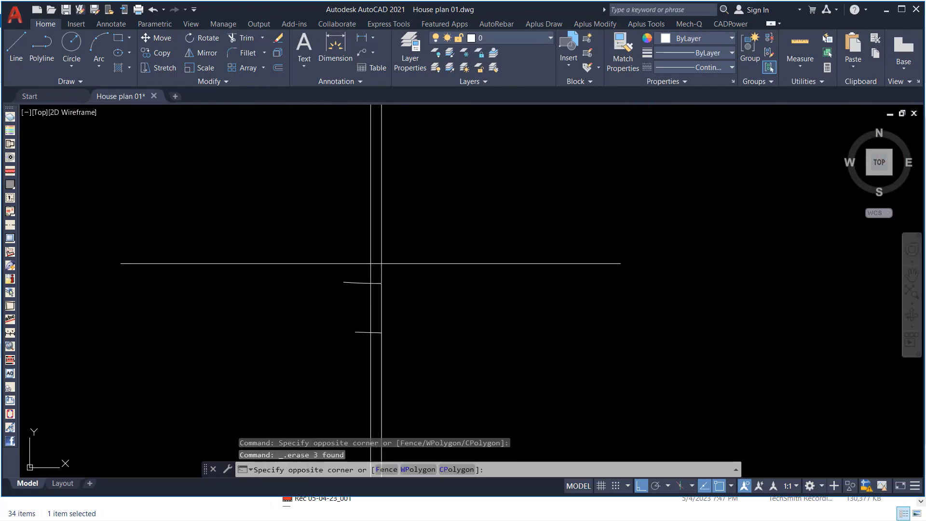
click(320, 346)
key(Delete)
scroll(408, 235, down, 2)
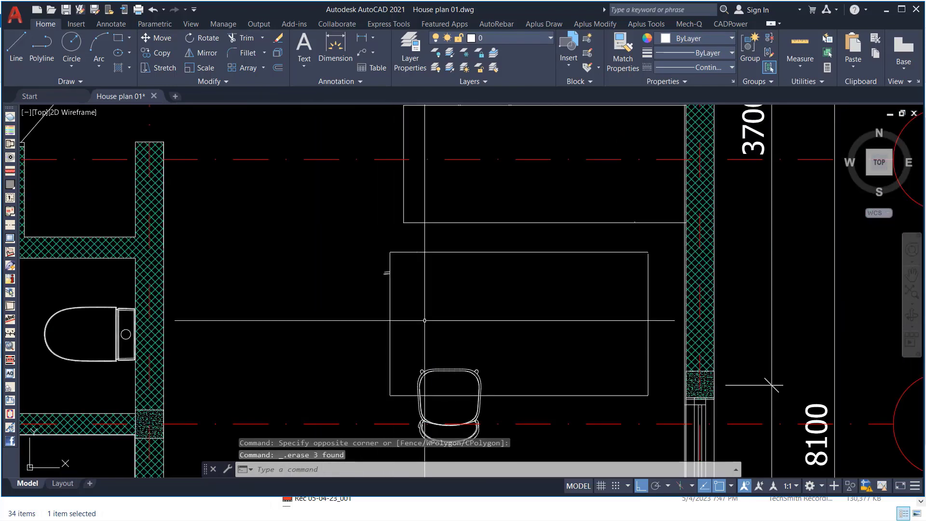
Erase the last short line stubs beside the table's left edge, near its upper-left corner
scroll(403, 279, up, 2)
click(427, 285)
click(375, 370)
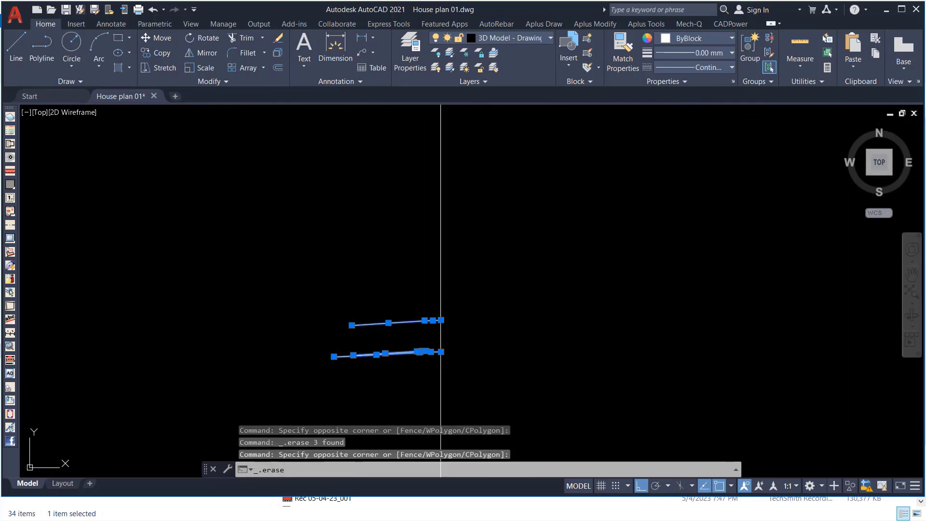
key(Delete)
scroll(441, 250, down, 3)
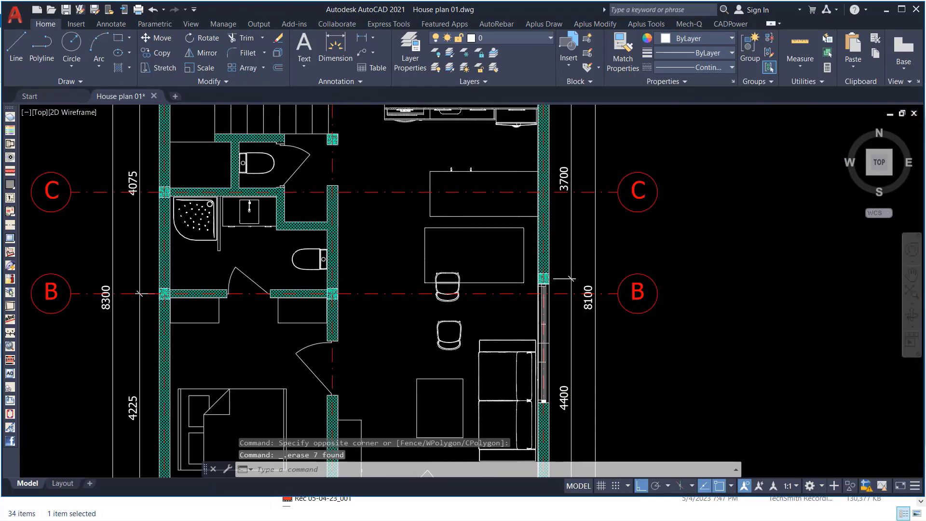
Erase the seat front and the seat side lines of the loose-line chair at the table's lower edge
scroll(448, 282, up, 10)
click(538, 217)
click(337, 256)
key(Delete)
scroll(338, 319, up, 2)
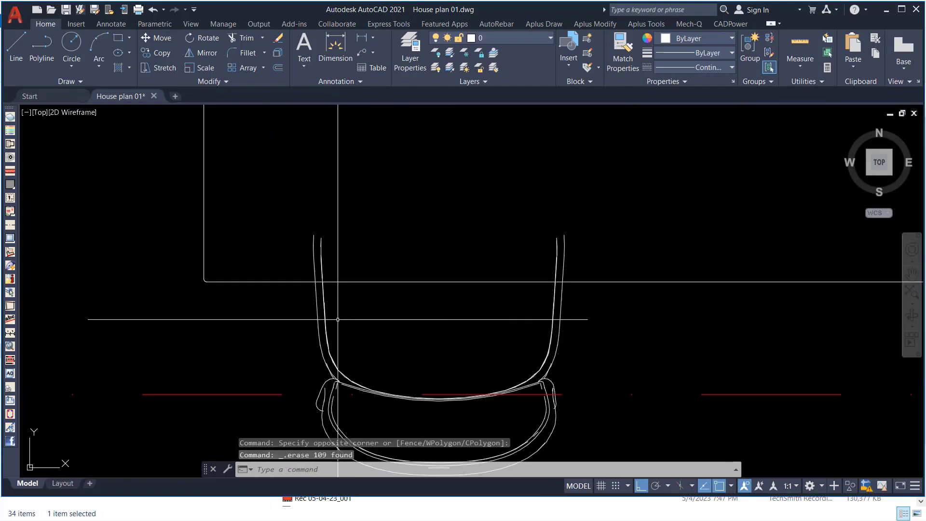
scroll(338, 320, up, 2)
click(744, 300)
click(124, 362)
key(Delete)
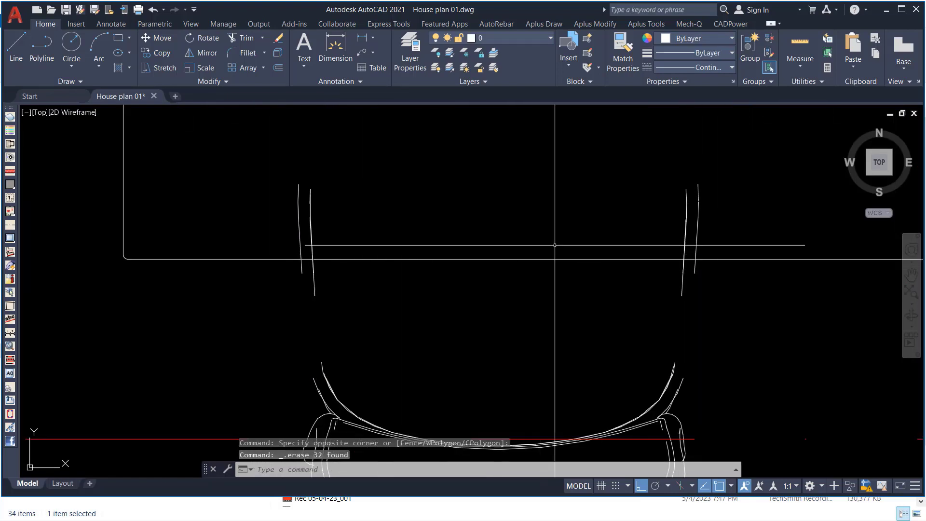
Erase the remaining seat side fragments that cross the table's lower edge, keeping the table outline
click(715, 161)
click(265, 244)
key(Delete)
click(681, 312)
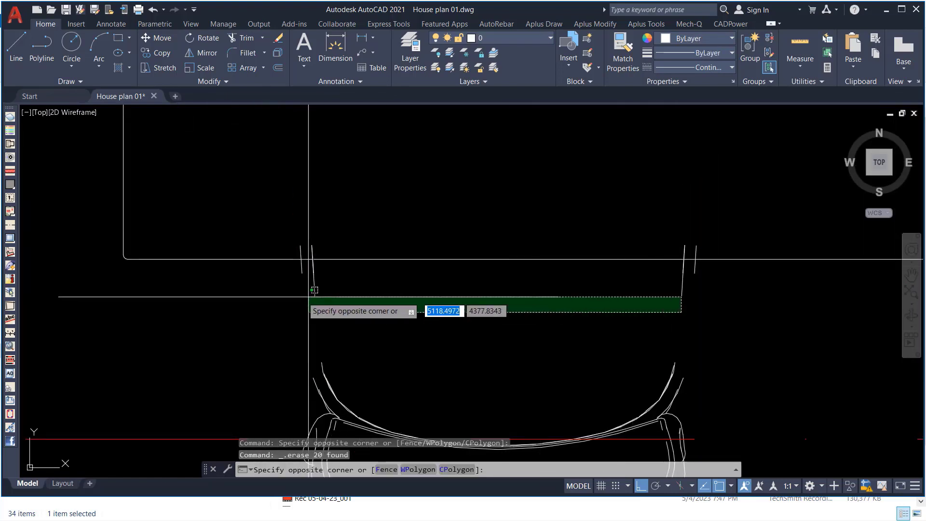
click(238, 273)
key(Delete)
click(714, 314)
click(682, 262)
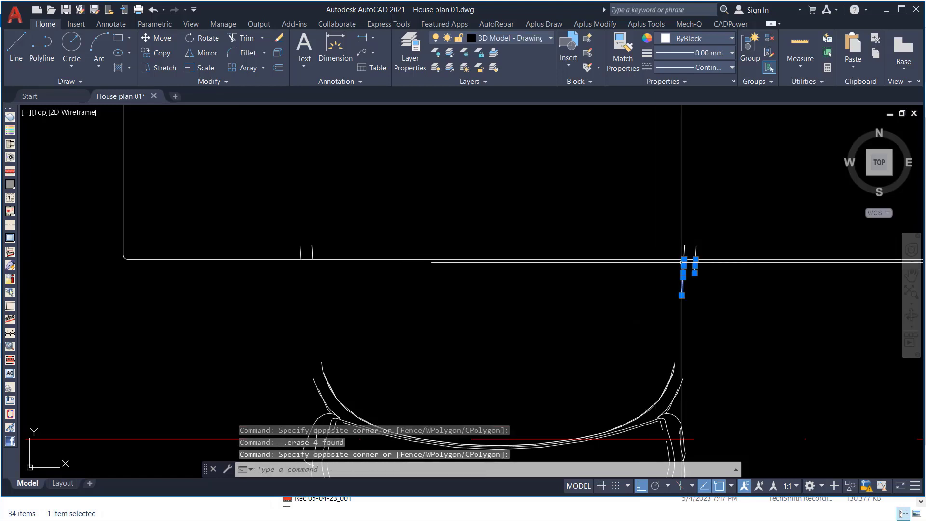
click(751, 224)
click(253, 255)
key(Delete)
scroll(405, 208, down, 1)
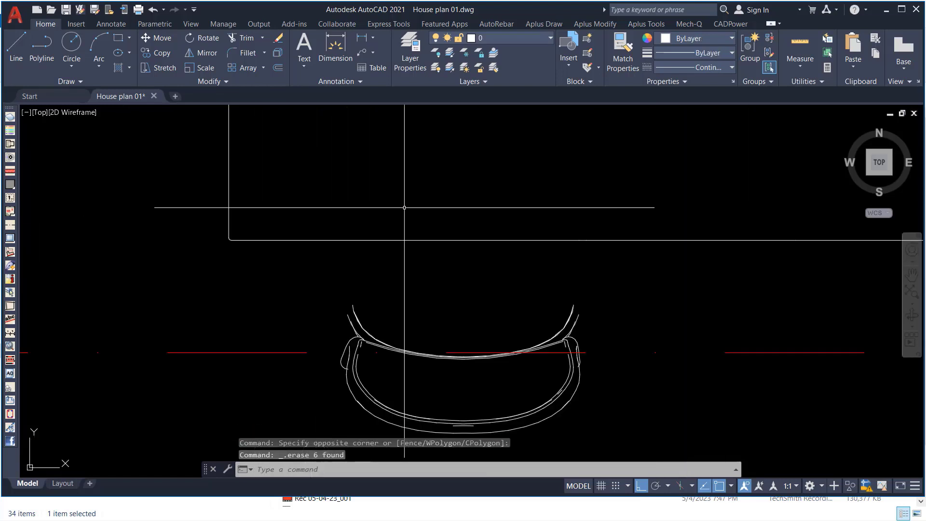
Erase the backrest and rear seat curves below the table, excluding the red grid line from the selection
click(600, 253)
click(236, 423)
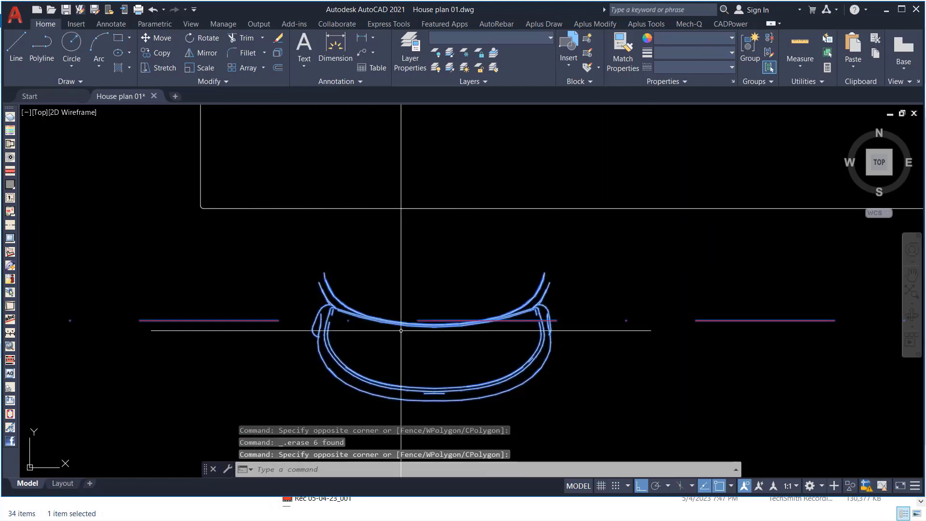
scroll(401, 331, down, 3)
shift+click(208, 362)
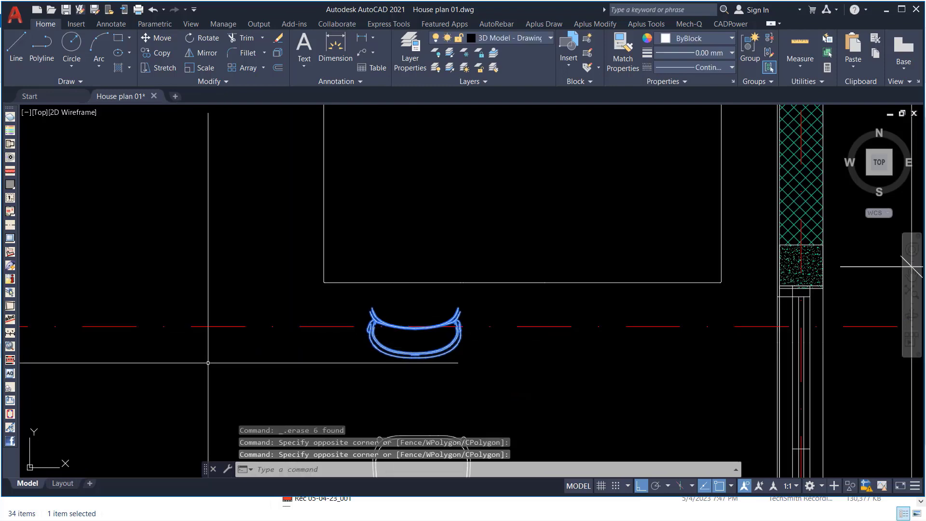
key(Delete)
scroll(439, 259, down, 6)
scroll(418, 315, up, 2)
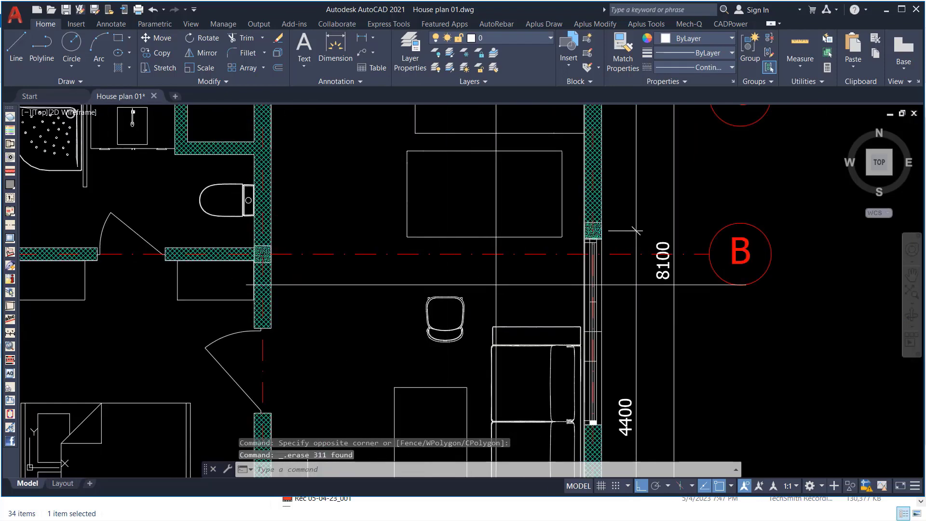
Copy the chair block with ortho off to the right half of the table's lower edge, with its seat overlapping the edge
click(495, 285)
click(382, 307)
right_click(319, 328)
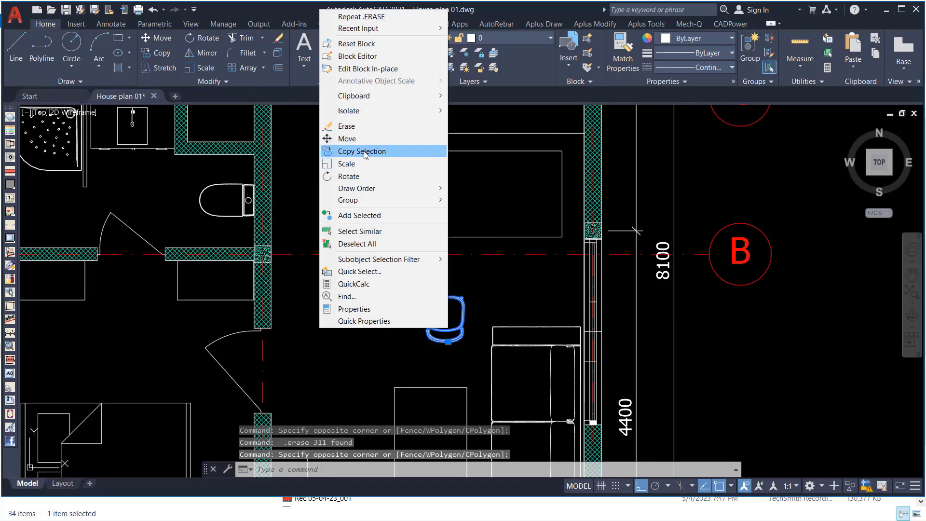
click(361, 151)
scroll(441, 318, up, 4)
click(428, 280)
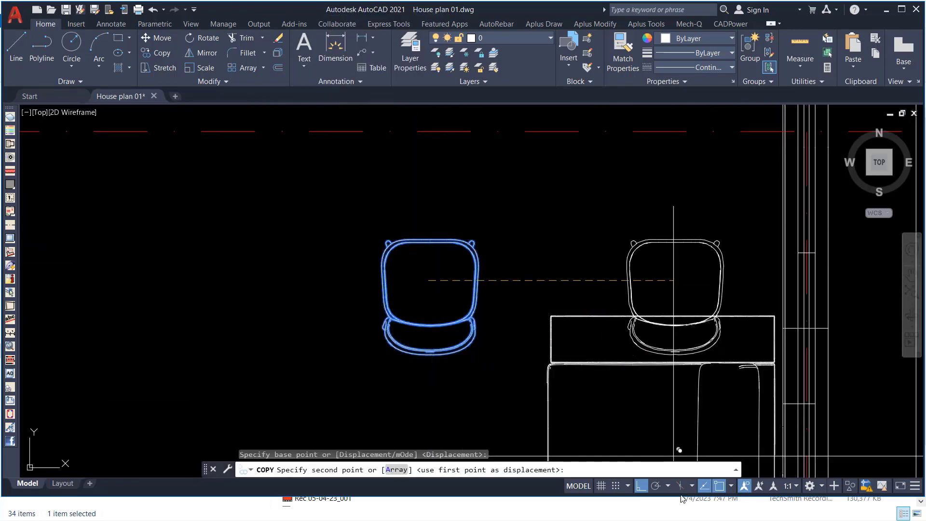
click(641, 486)
scroll(641, 328, down, 3)
scroll(526, 275, up, 4)
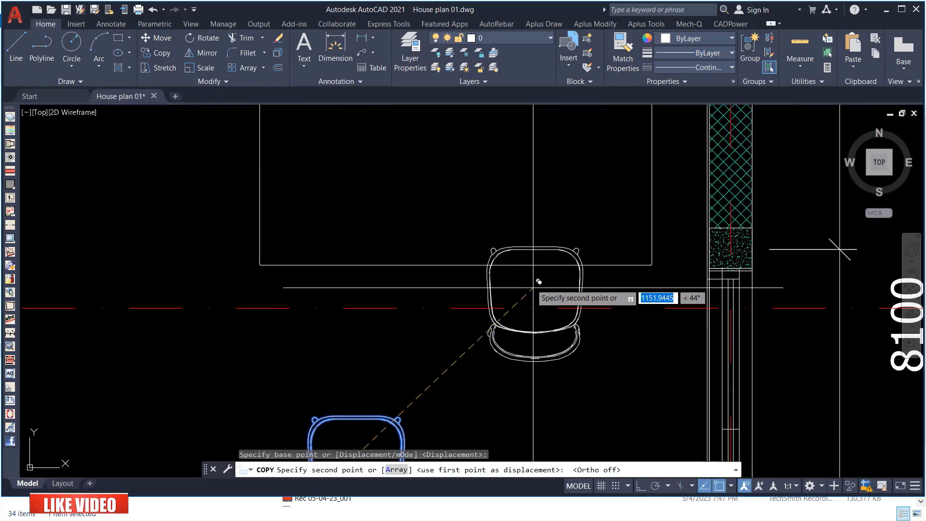
click(568, 267)
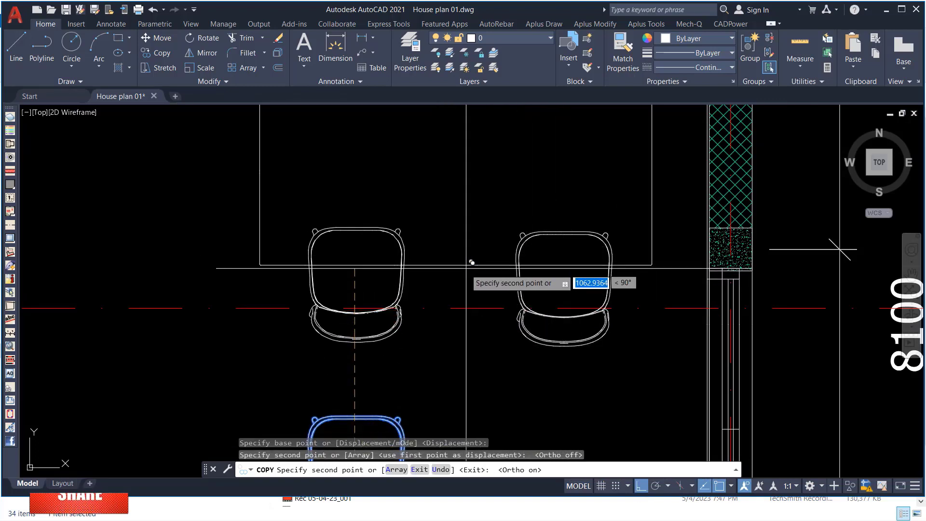
key(Escape)
Copy the placed chair horizontally about 957 units to the left along the table's lower edge
click(611, 352)
click(521, 366)
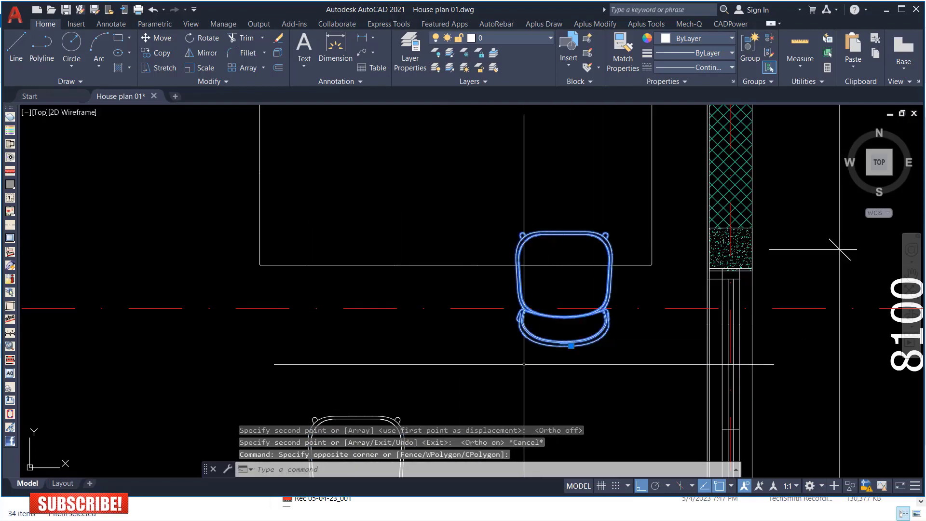
right_click(523, 367)
click(575, 193)
click(638, 396)
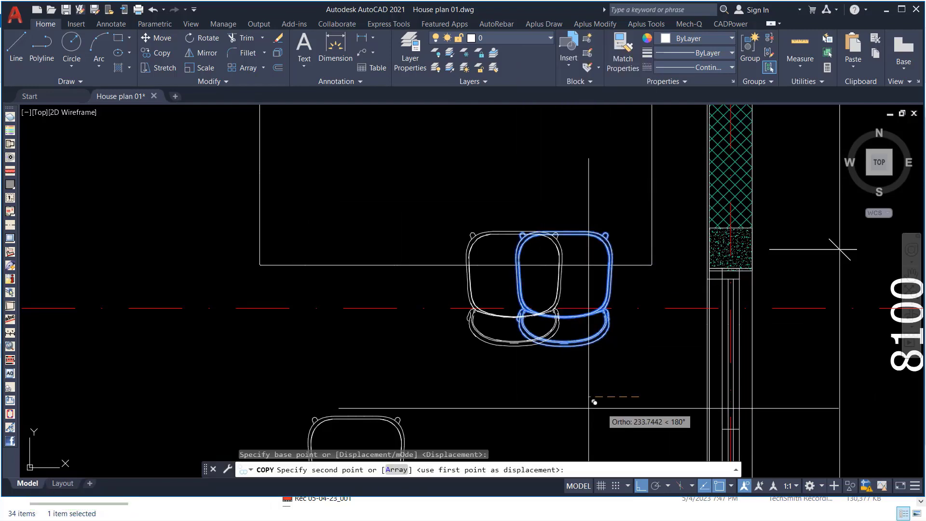
click(434, 390)
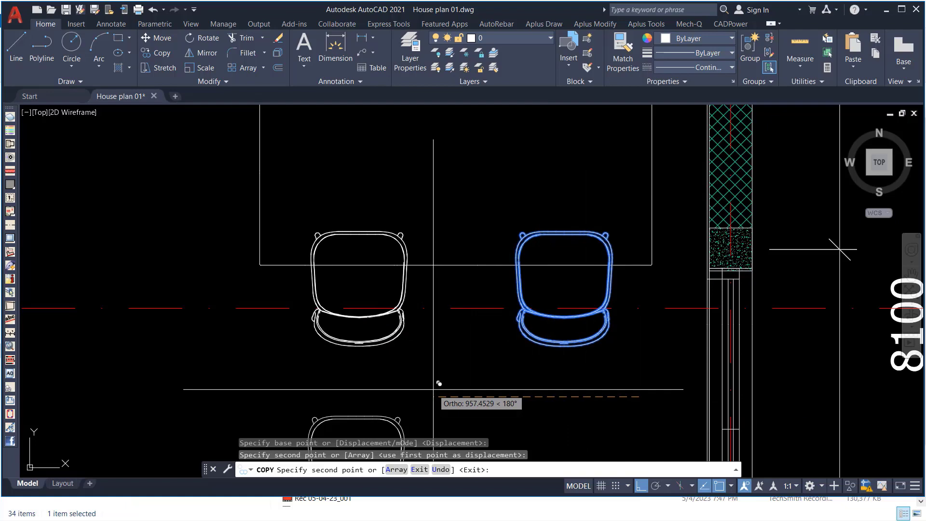
key(Escape)
click(652, 287)
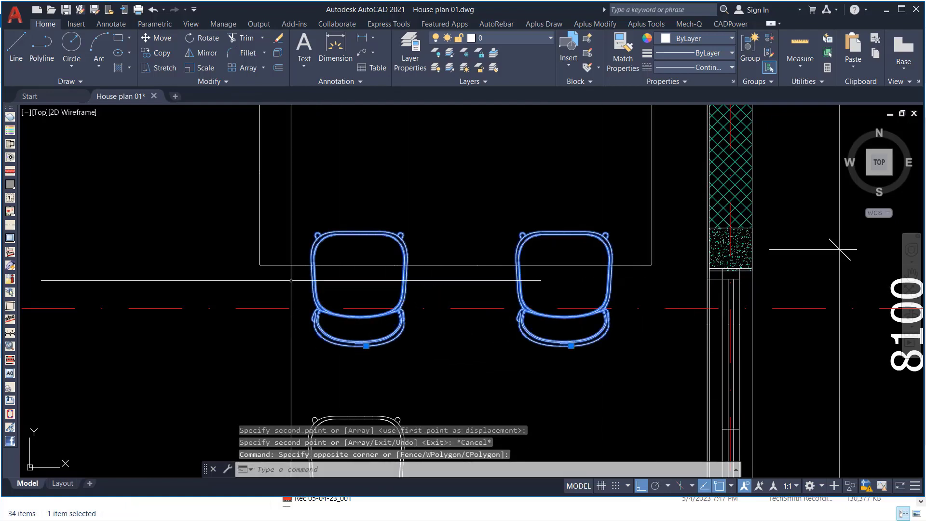
scroll(500, 291, down, 4)
scroll(446, 284, up, 2)
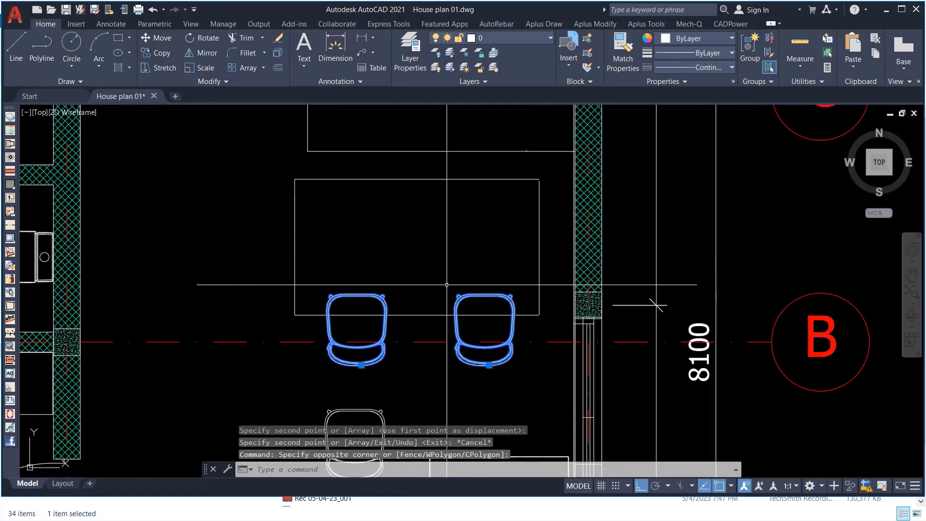
click(511, 287)
text(mi)
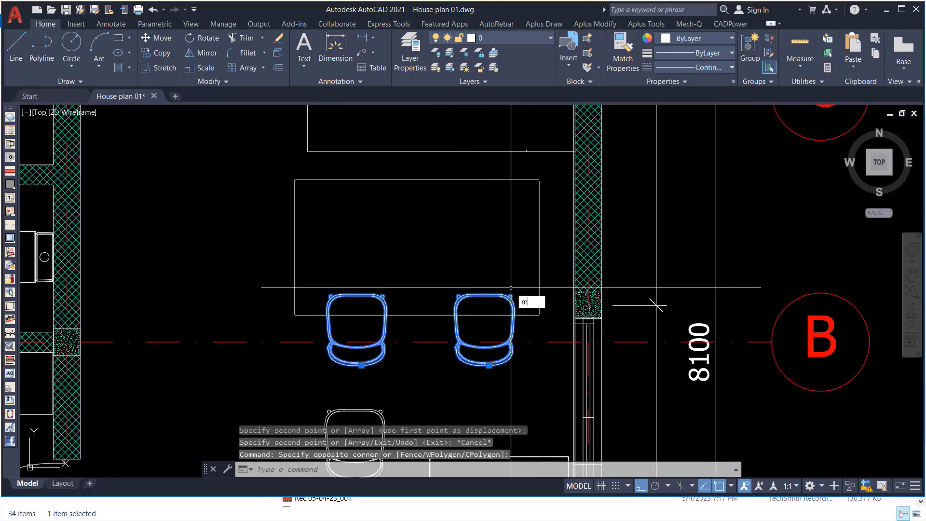
key(Return)
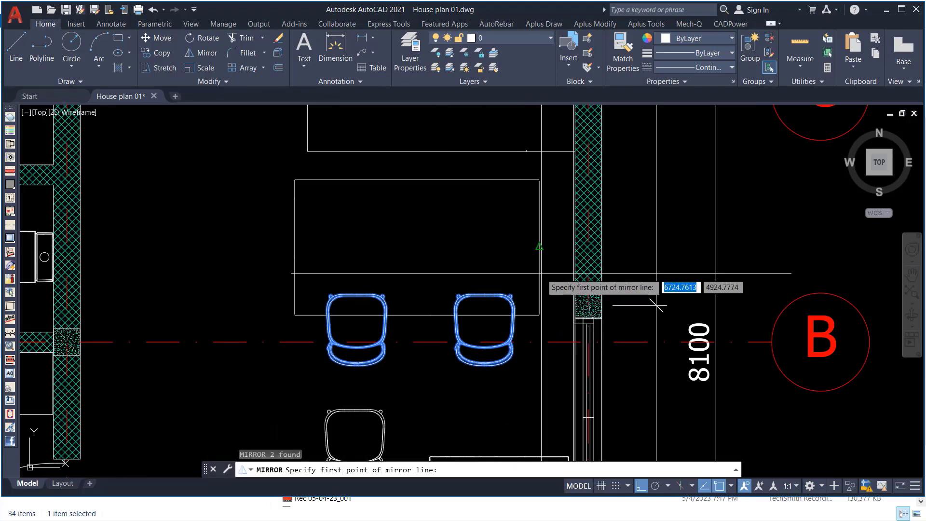
click(539, 247)
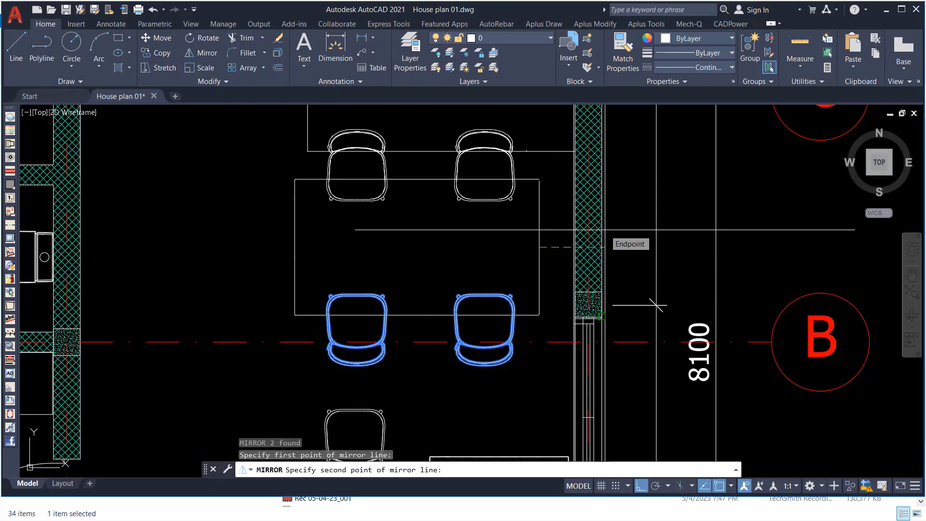
key(Escape)
Erase the original chair block standing apart below the table
scroll(657, 305, down, 4)
scroll(703, 177, up, 4)
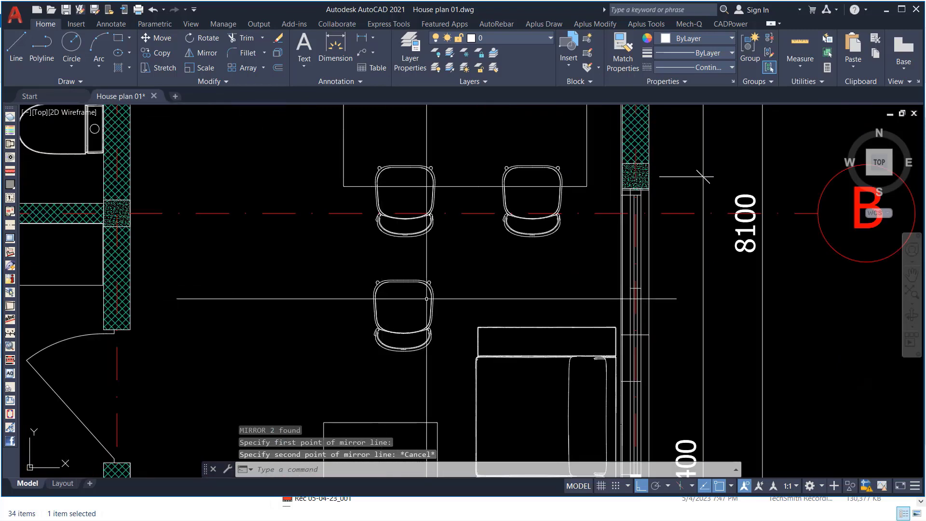
click(449, 301)
click(370, 361)
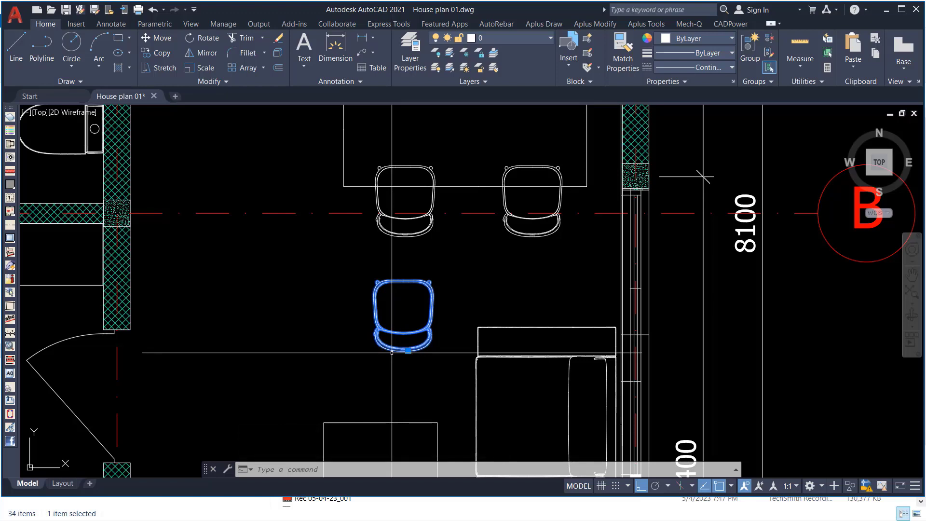
key(Delete)
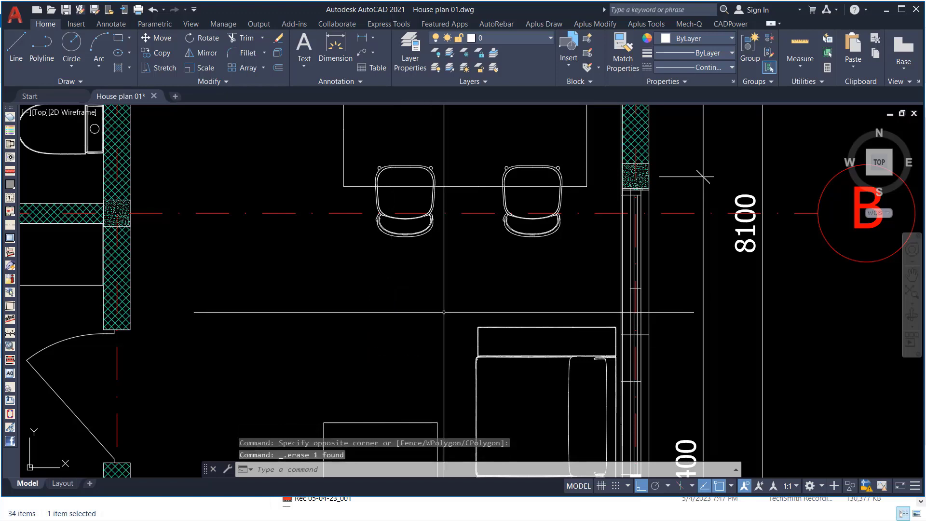